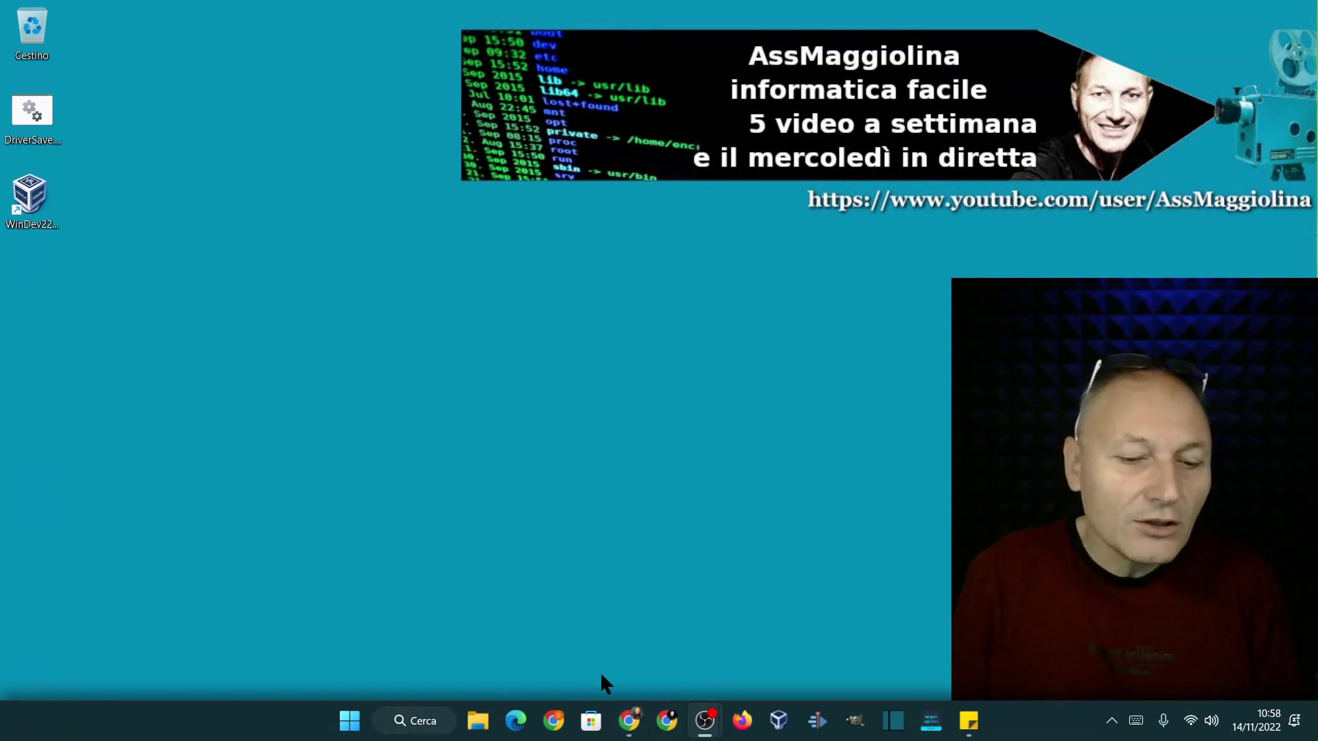
- Open File Explorer, view its Home page, and close the window
click(478, 720)
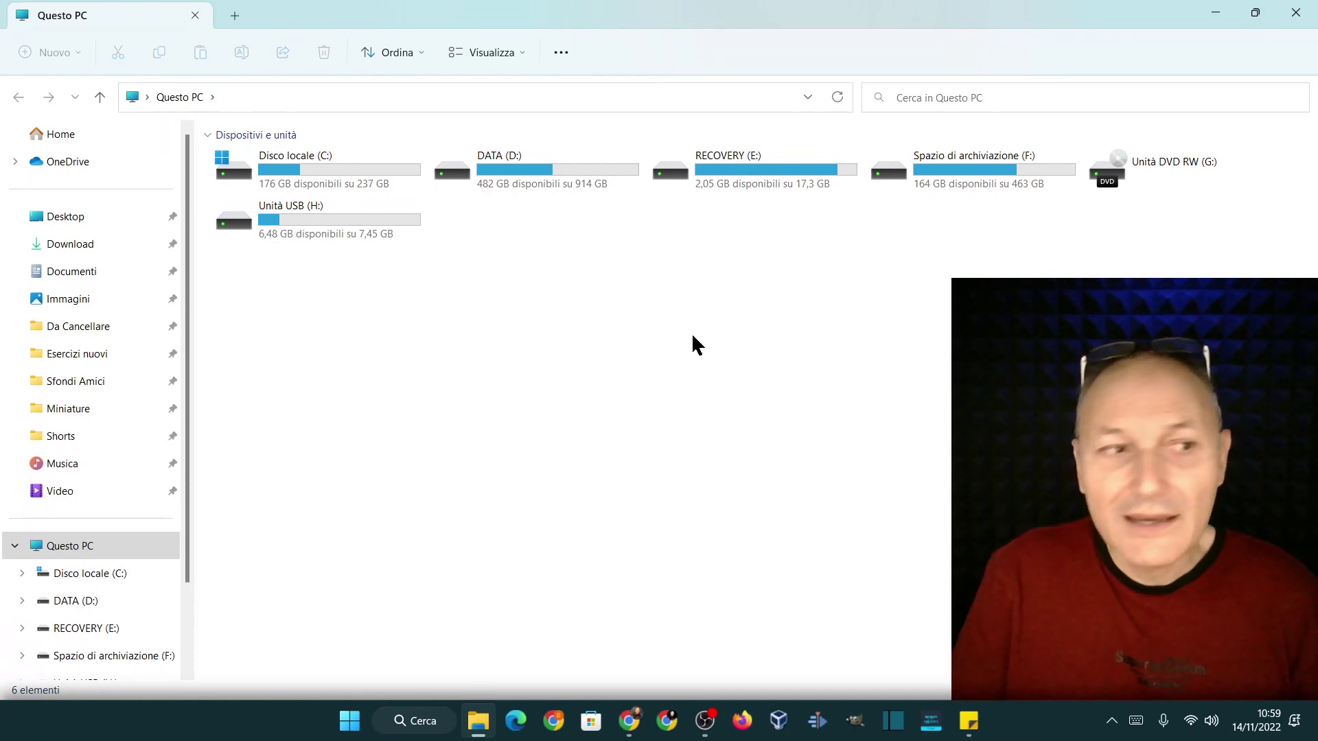
click(51, 140)
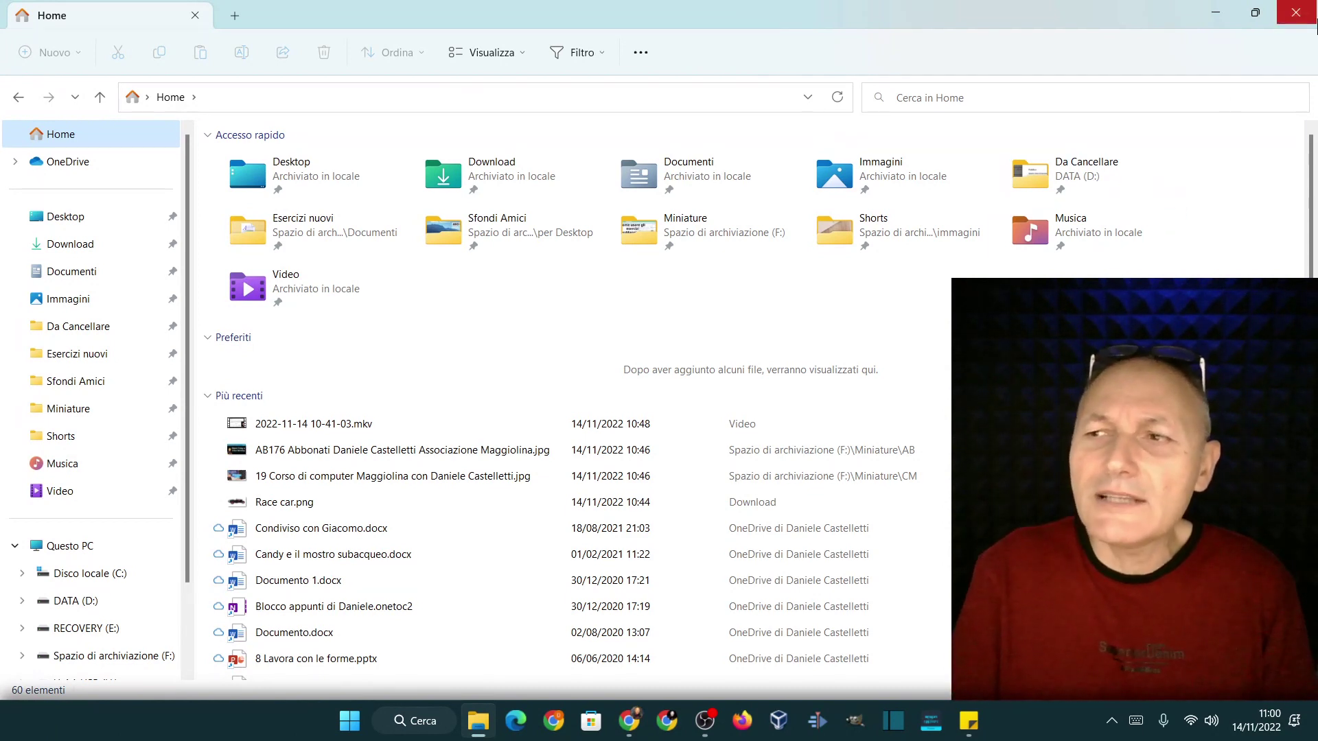
click(1295, 13)
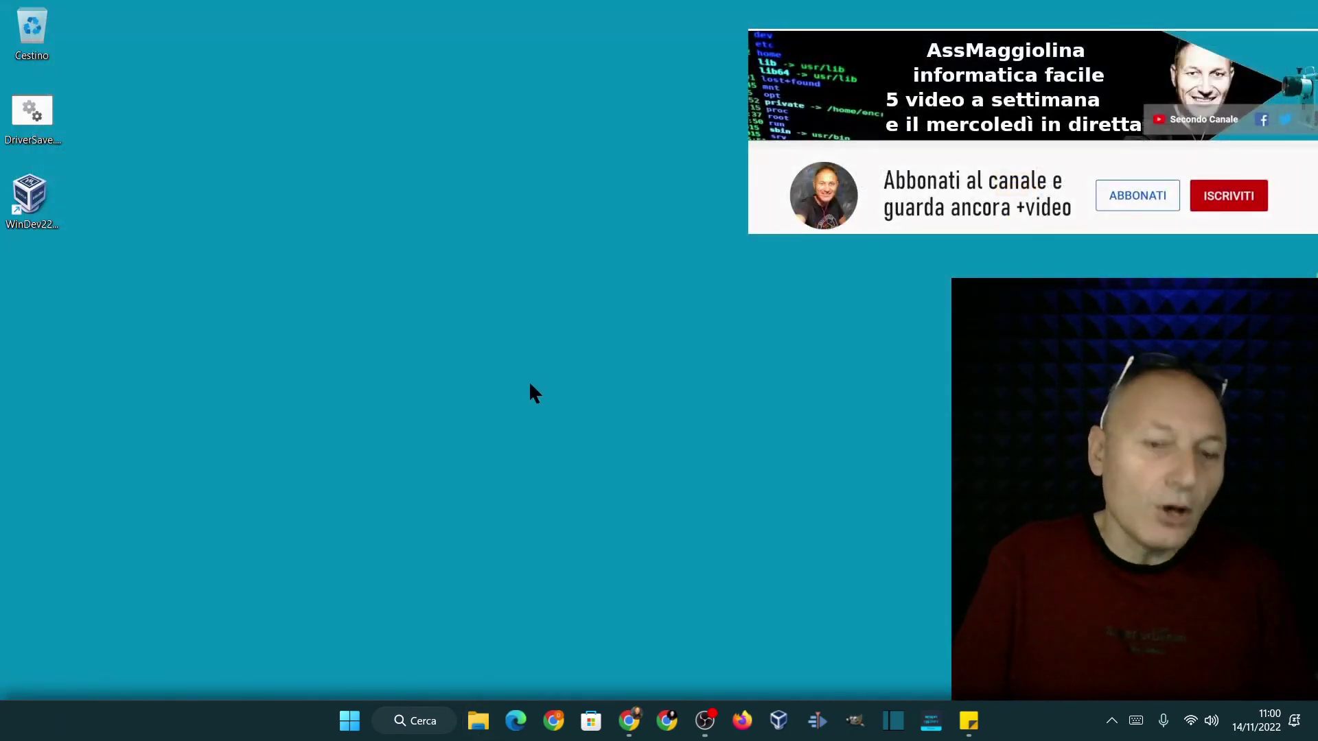
- Reopen File Explorer and look through the Documenti folder, the Musica folder and Questo PC
click(478, 722)
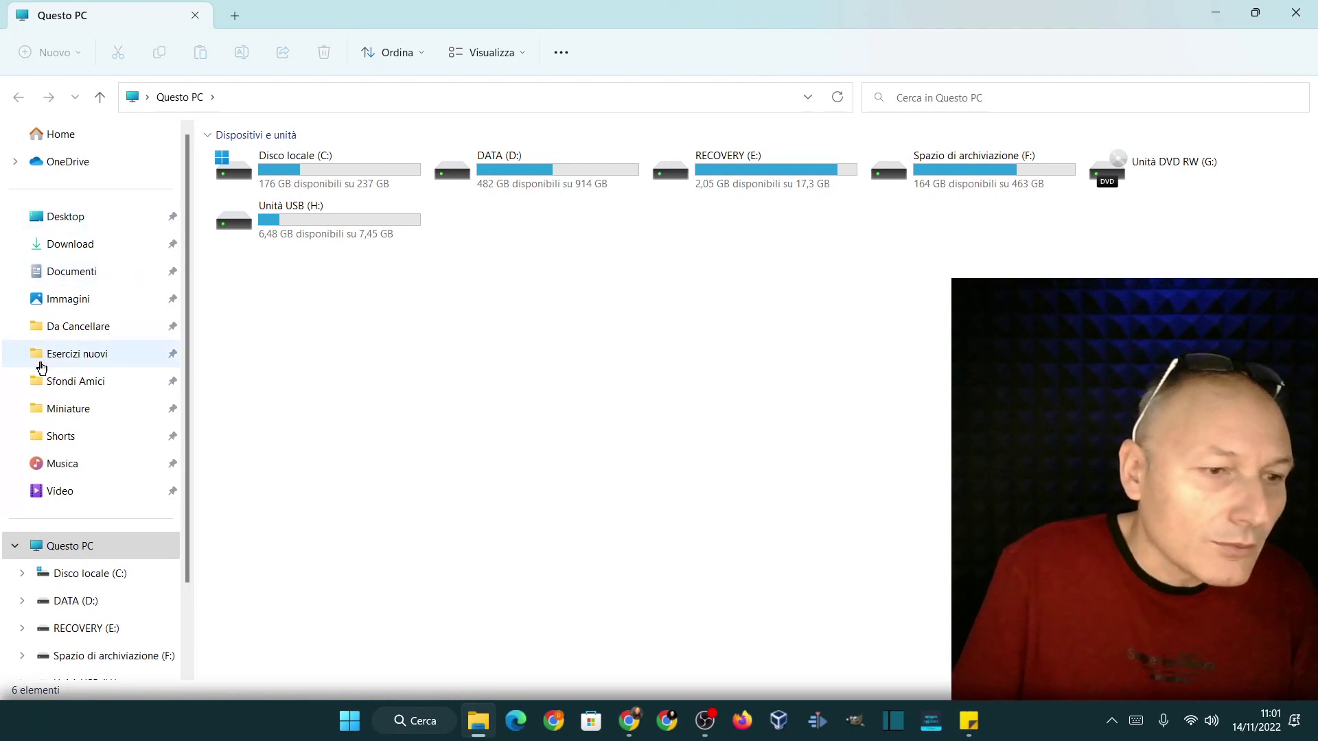
click(49, 271)
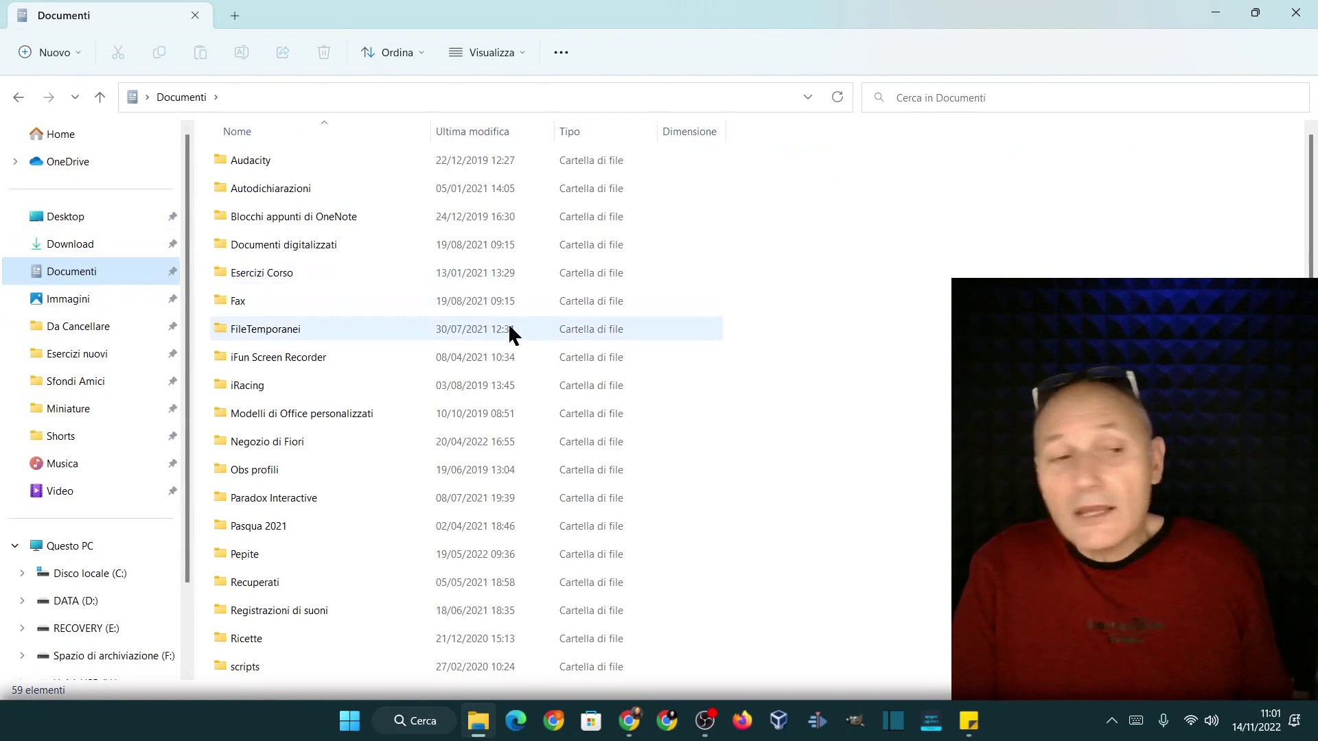
click(58, 464)
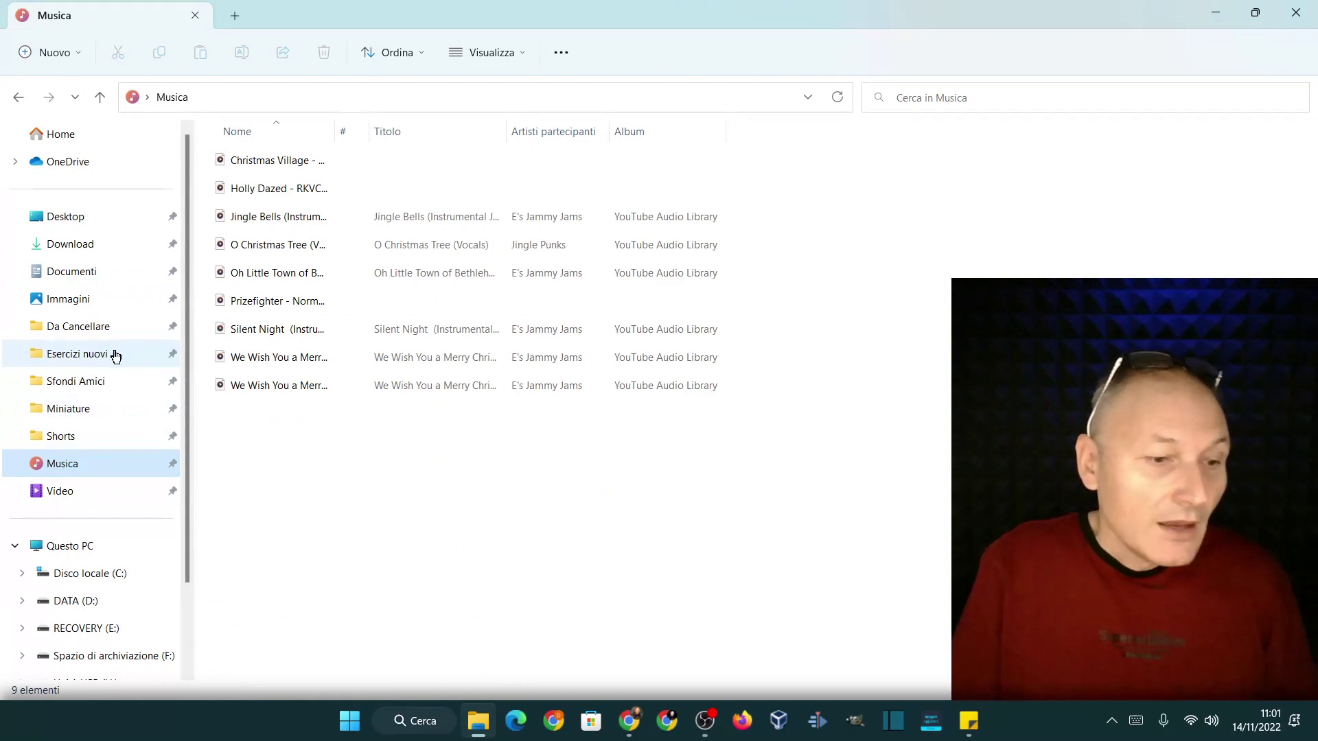
click(87, 546)
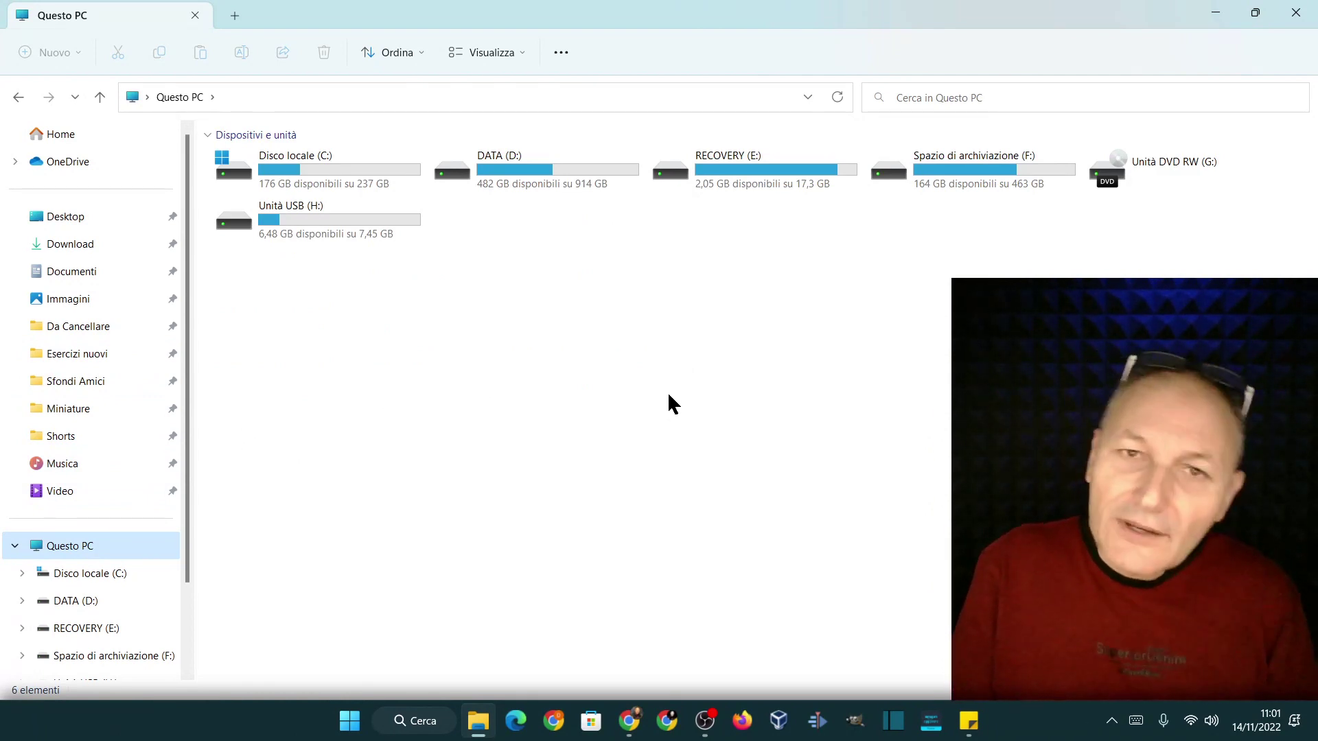
- Go to the Home page and set the folder options so that File Explorer opens to Home, applying the change
click(48, 141)
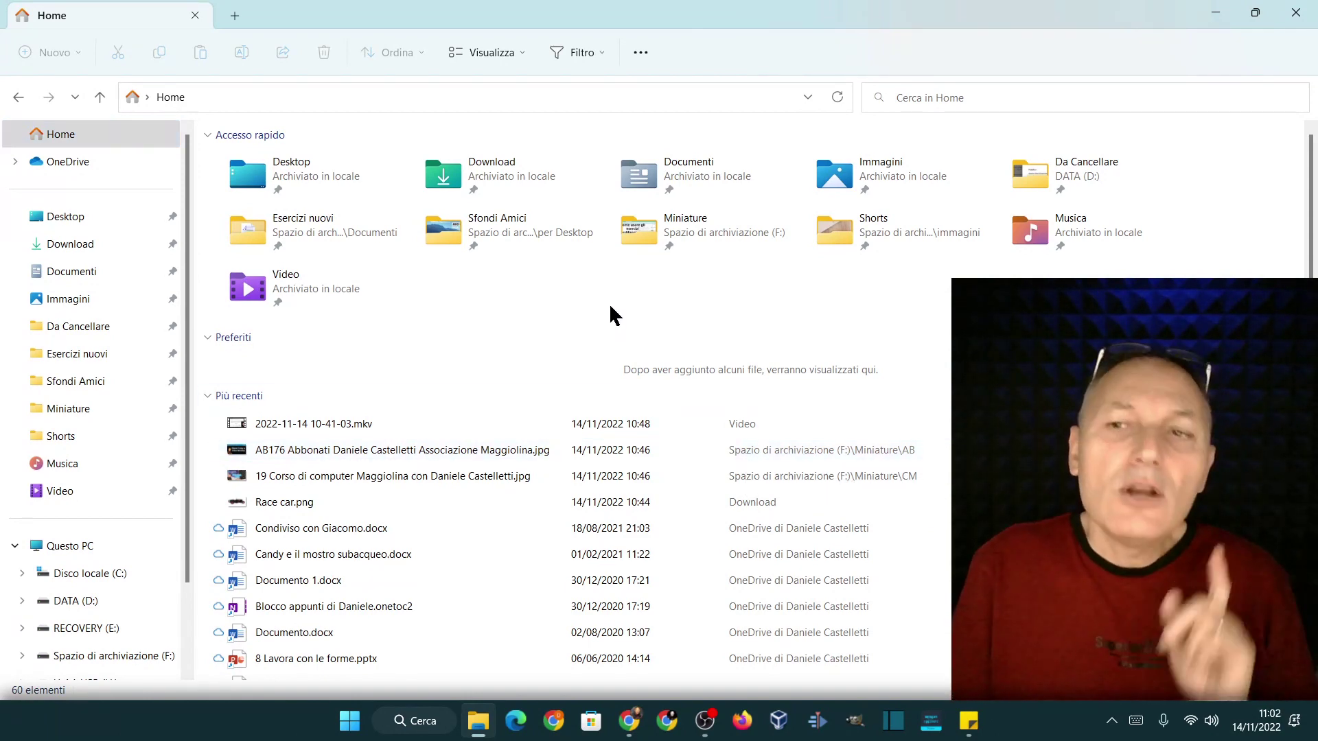
click(641, 55)
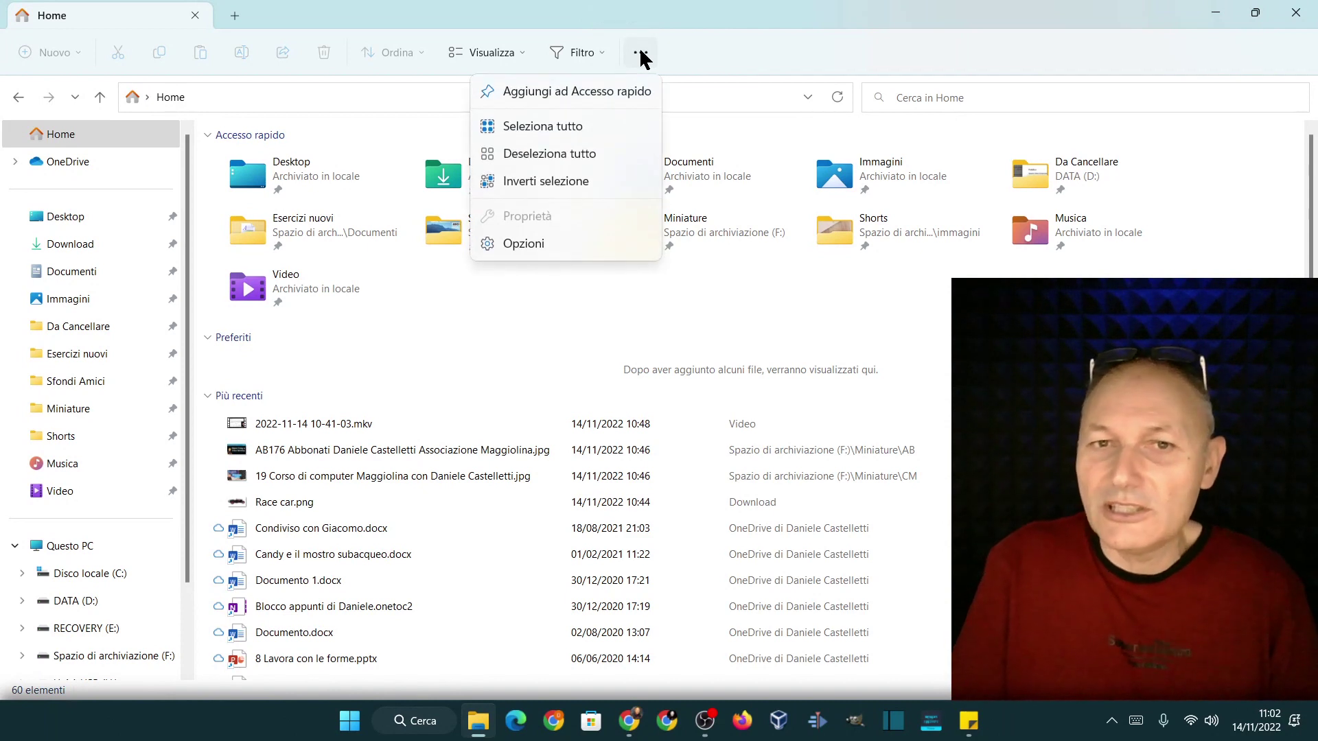
click(523, 242)
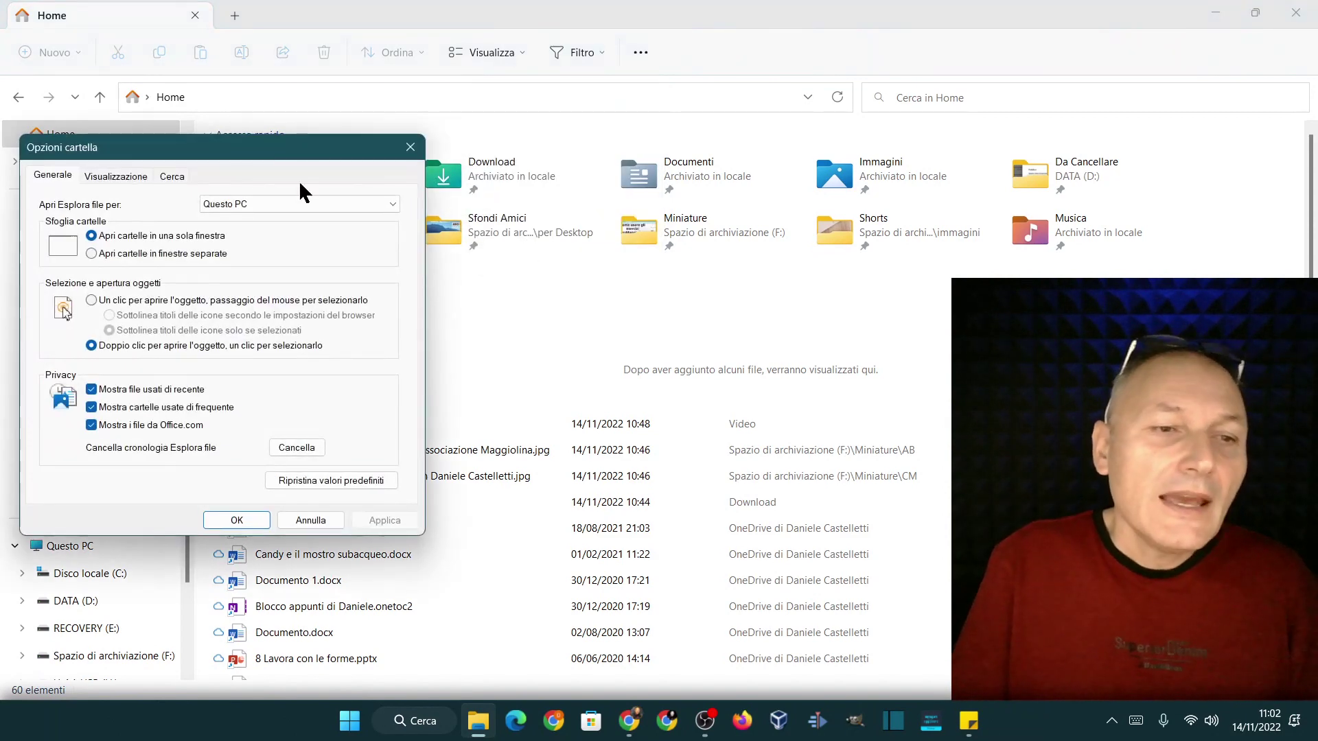
drag(250, 154, 524, 89)
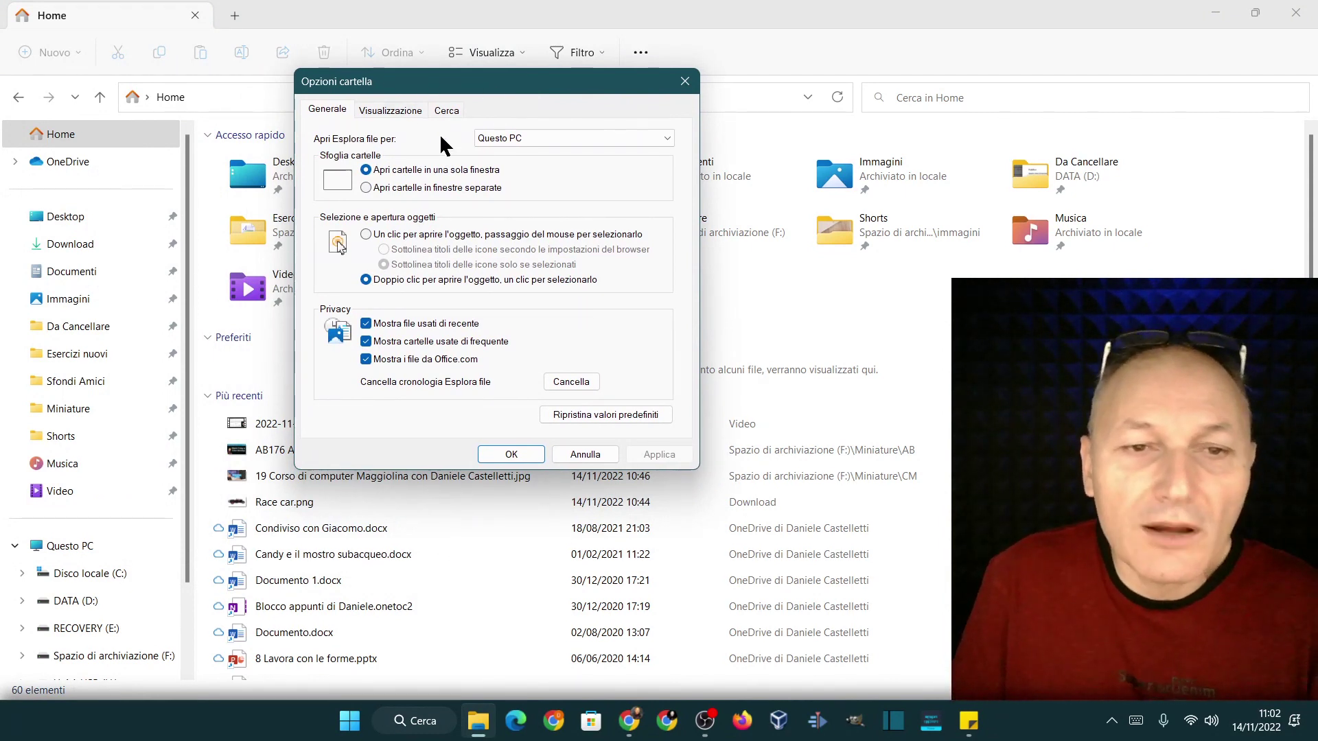
click(557, 138)
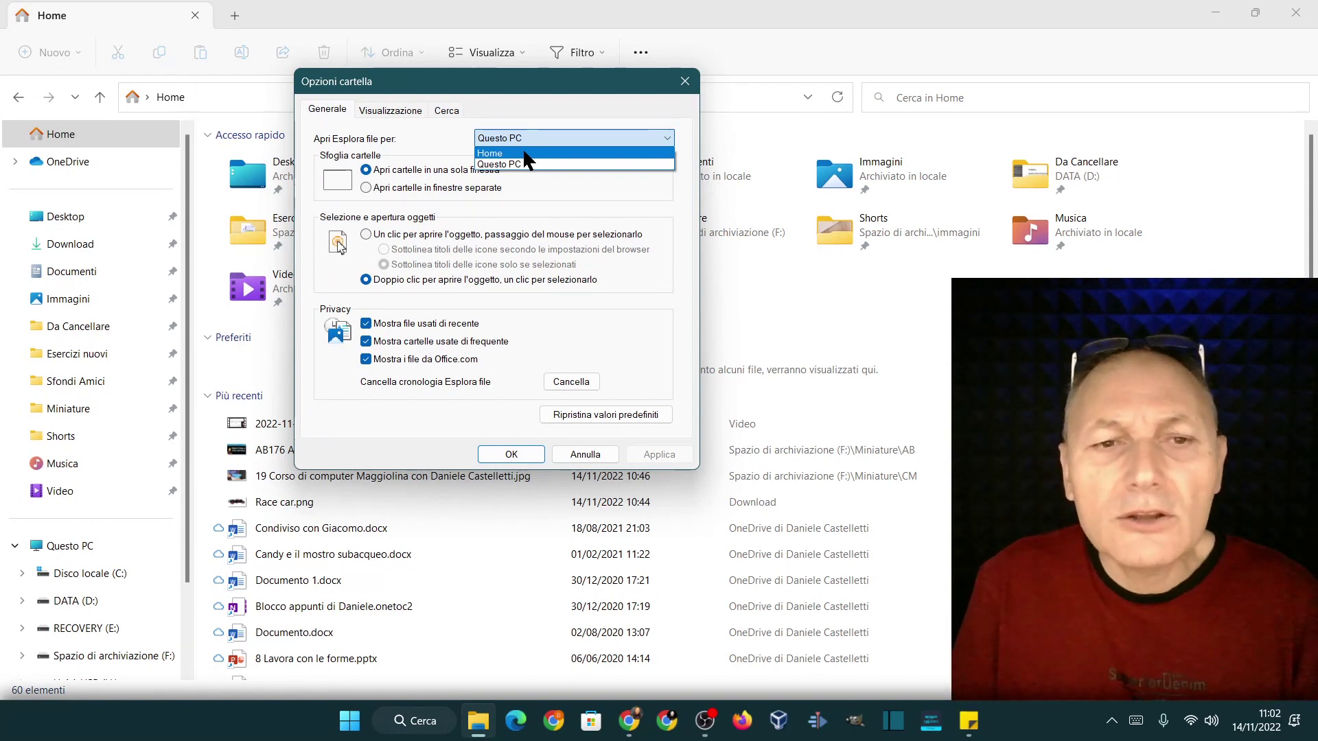
click(529, 153)
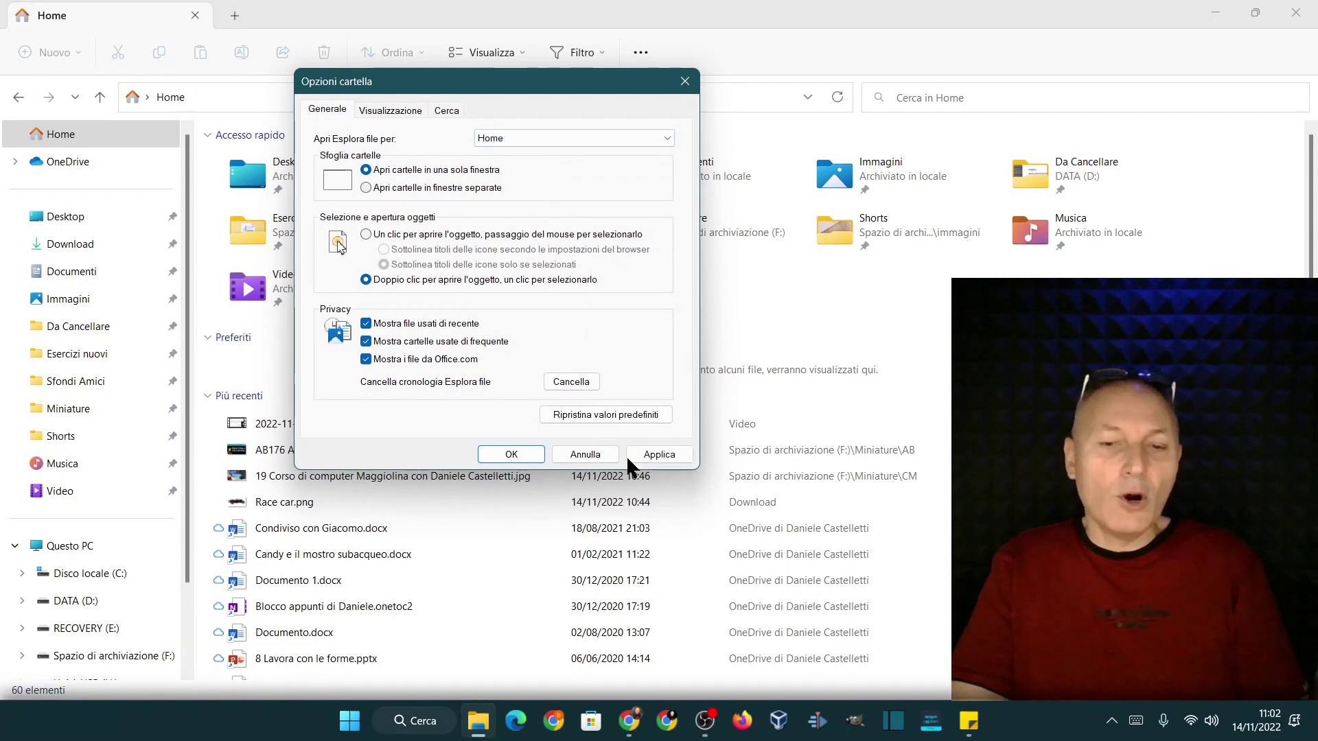
click(661, 454)
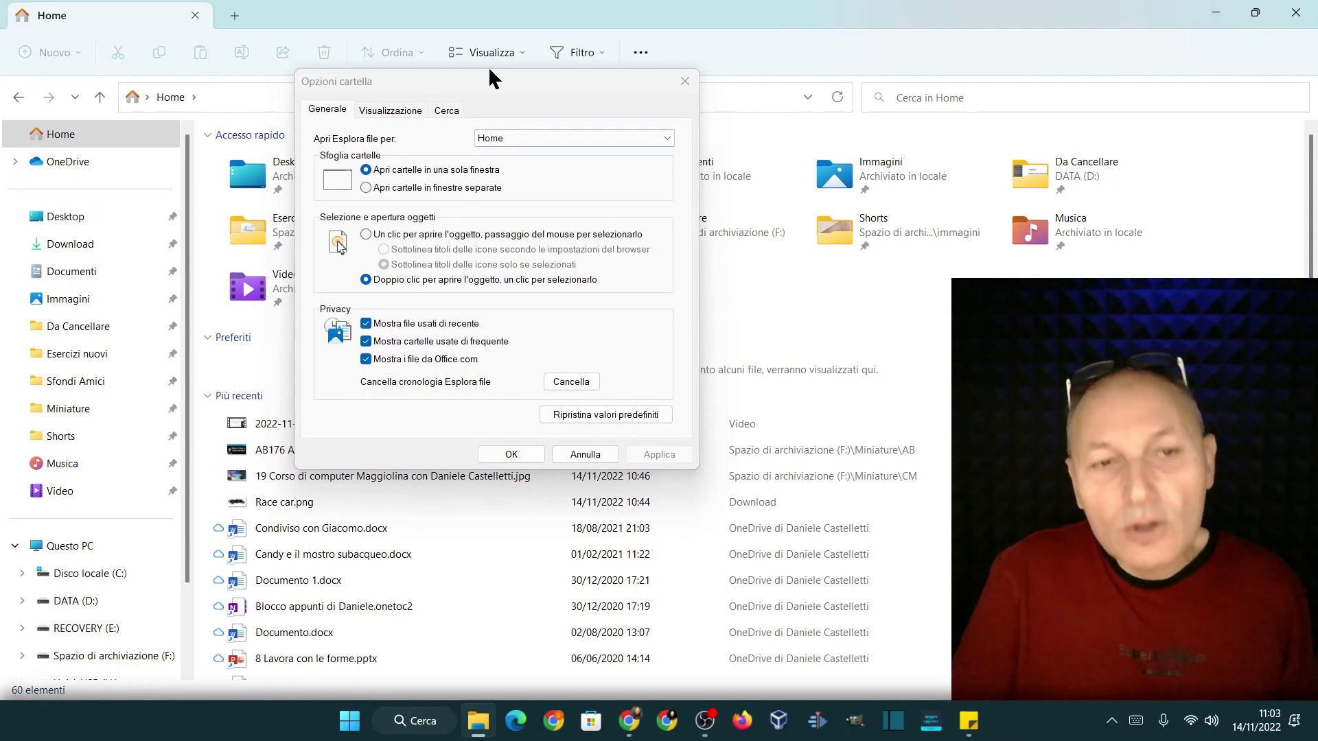
- Disable the "Mostra file usati di recente" privacy option and apply the change
drag(488, 70, 984, 105)
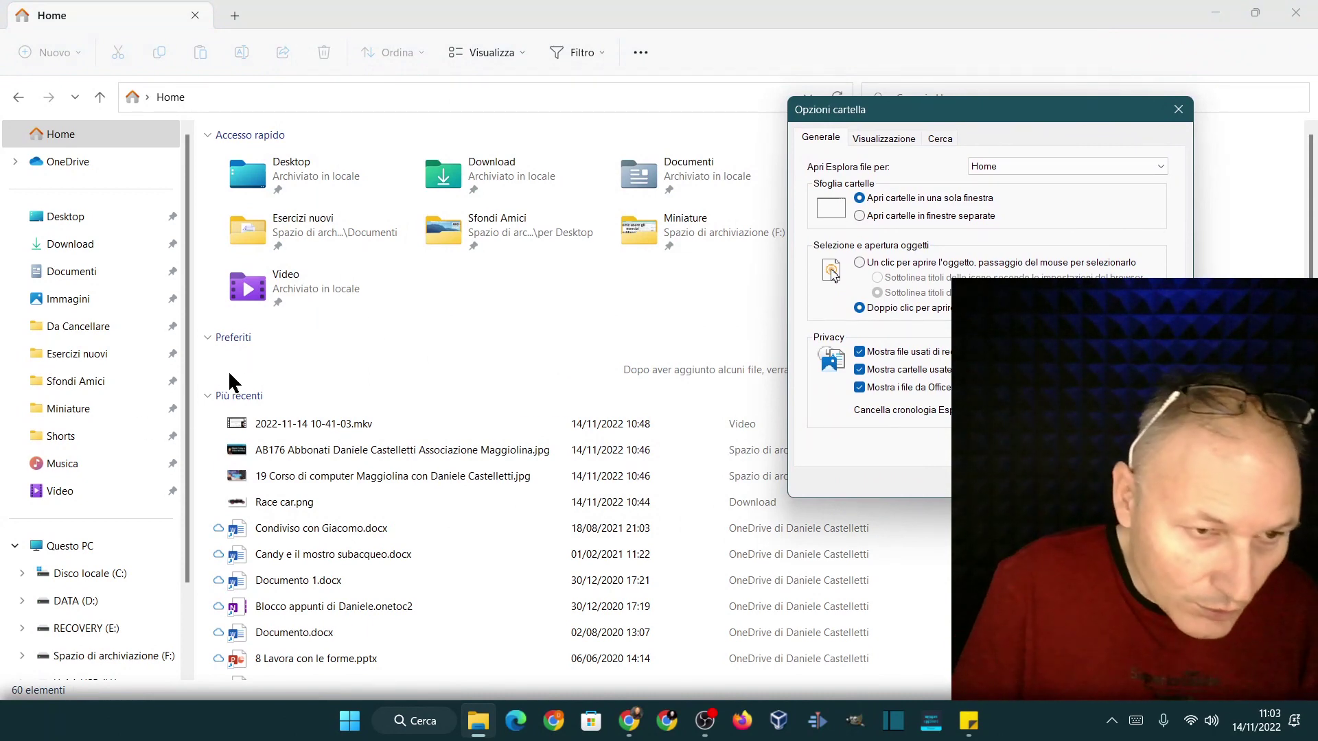
drag(894, 118, 405, 92)
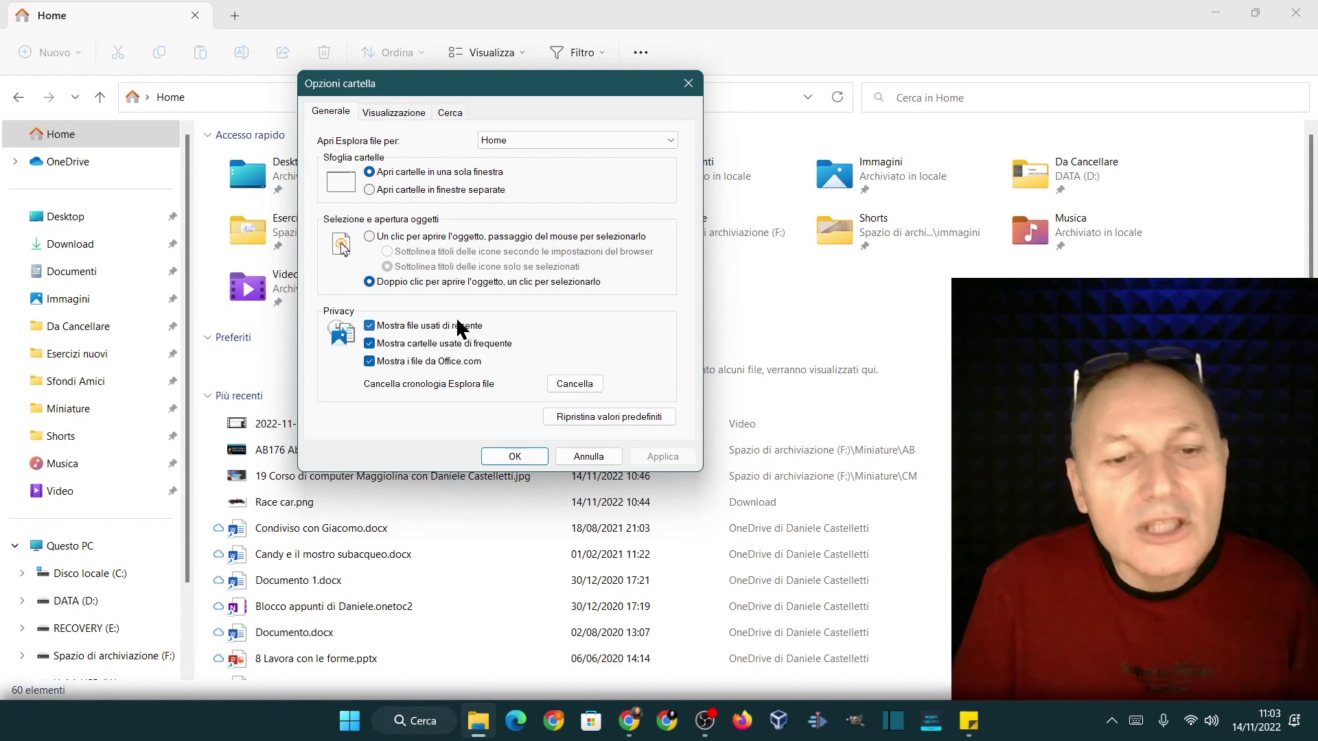
click(369, 326)
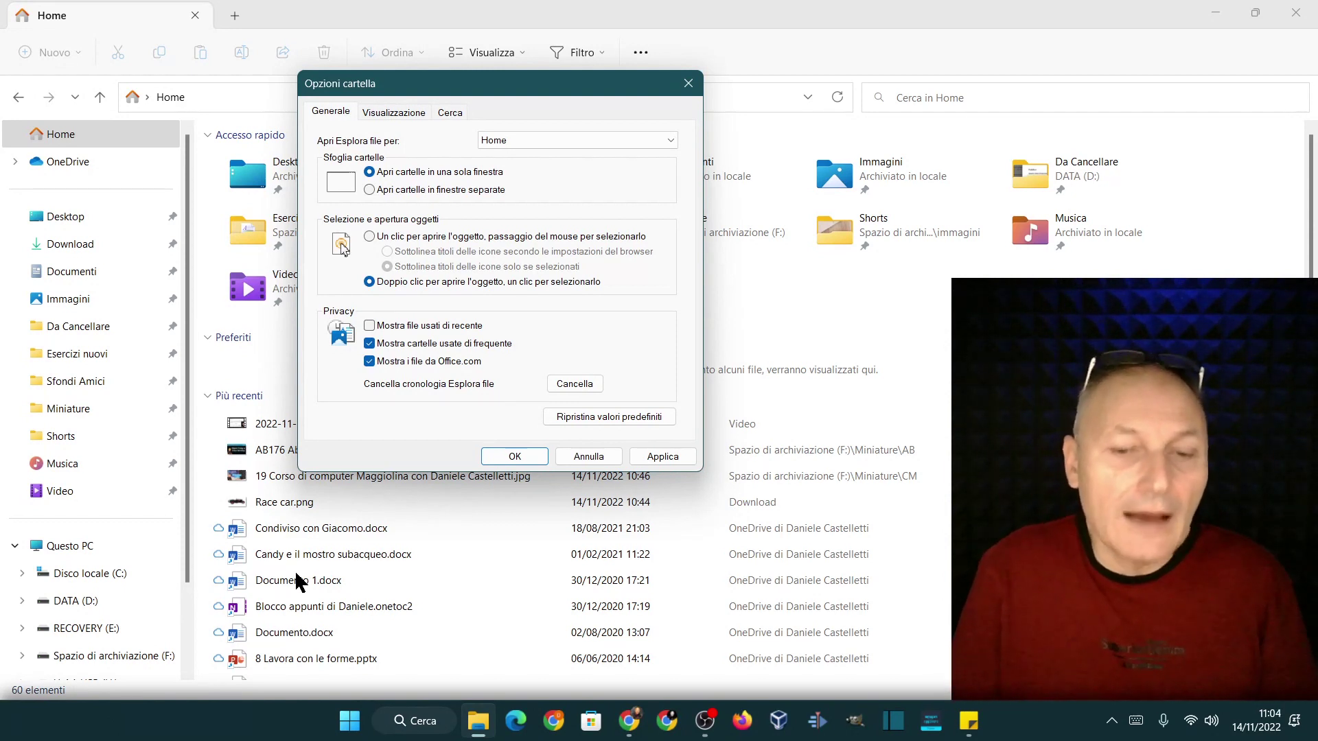
click(648, 458)
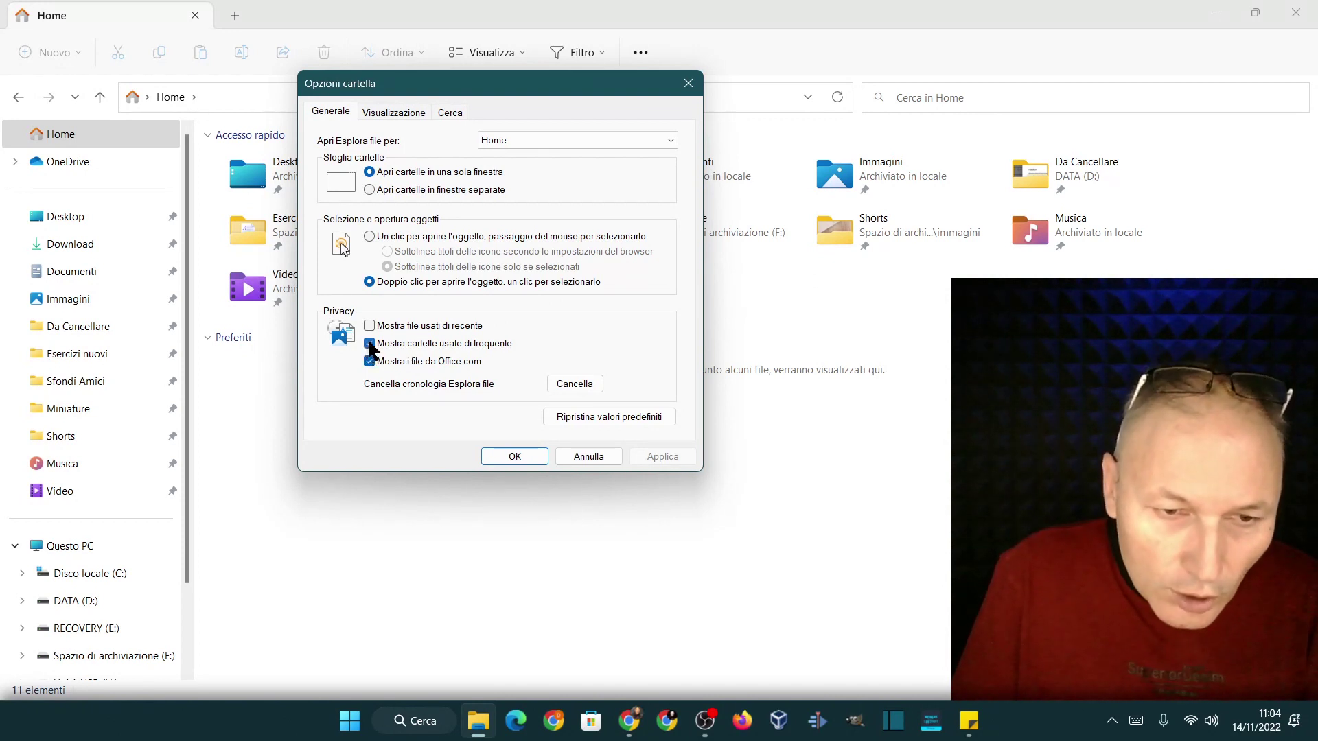
- Disable "Mostra cartelle usate di frequente" and "Mostra i file da Office.com", apply the changes and close the folder options
click(369, 344)
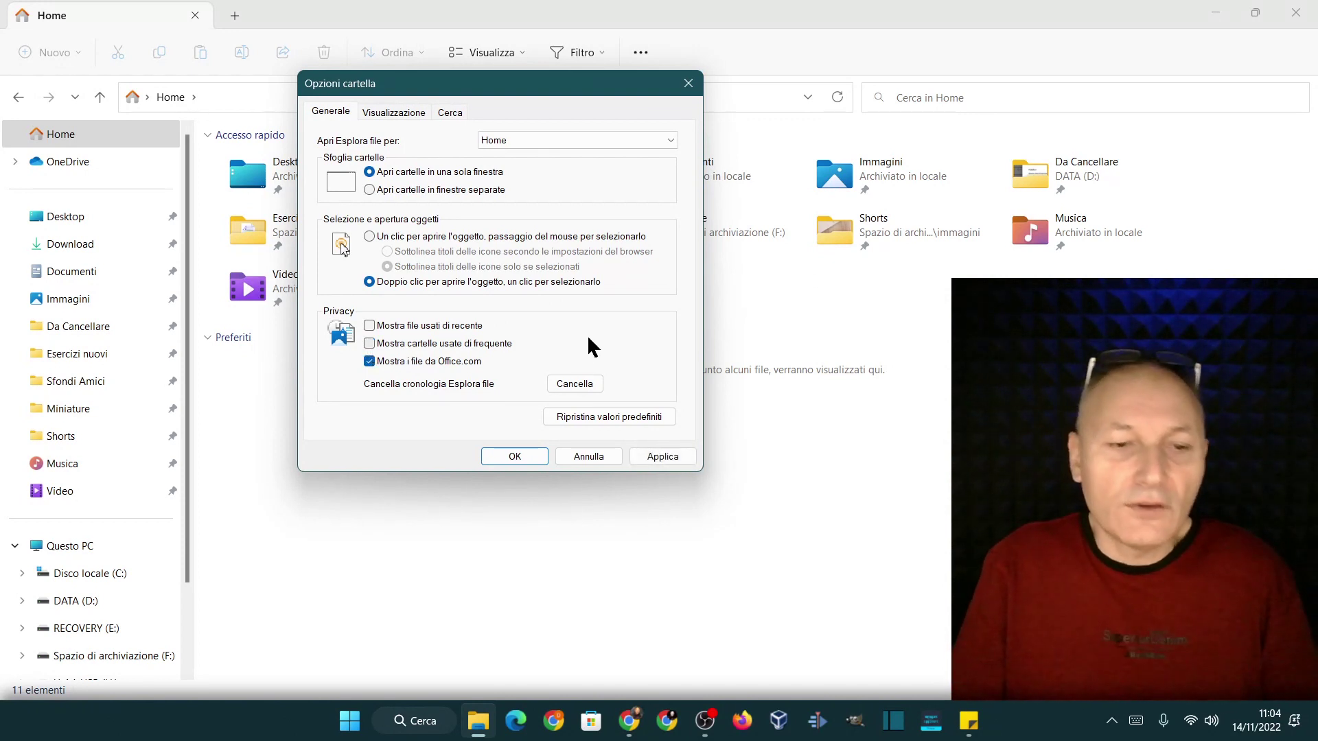
click(369, 361)
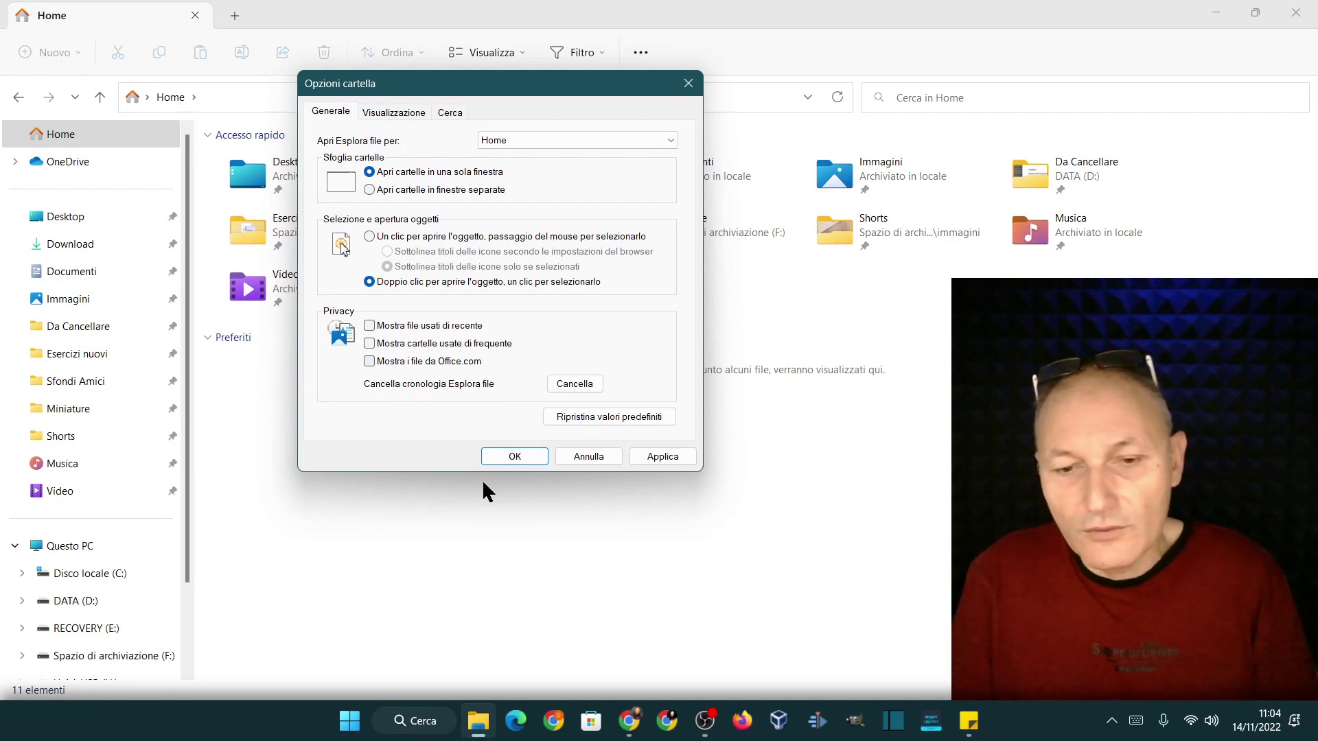
click(672, 455)
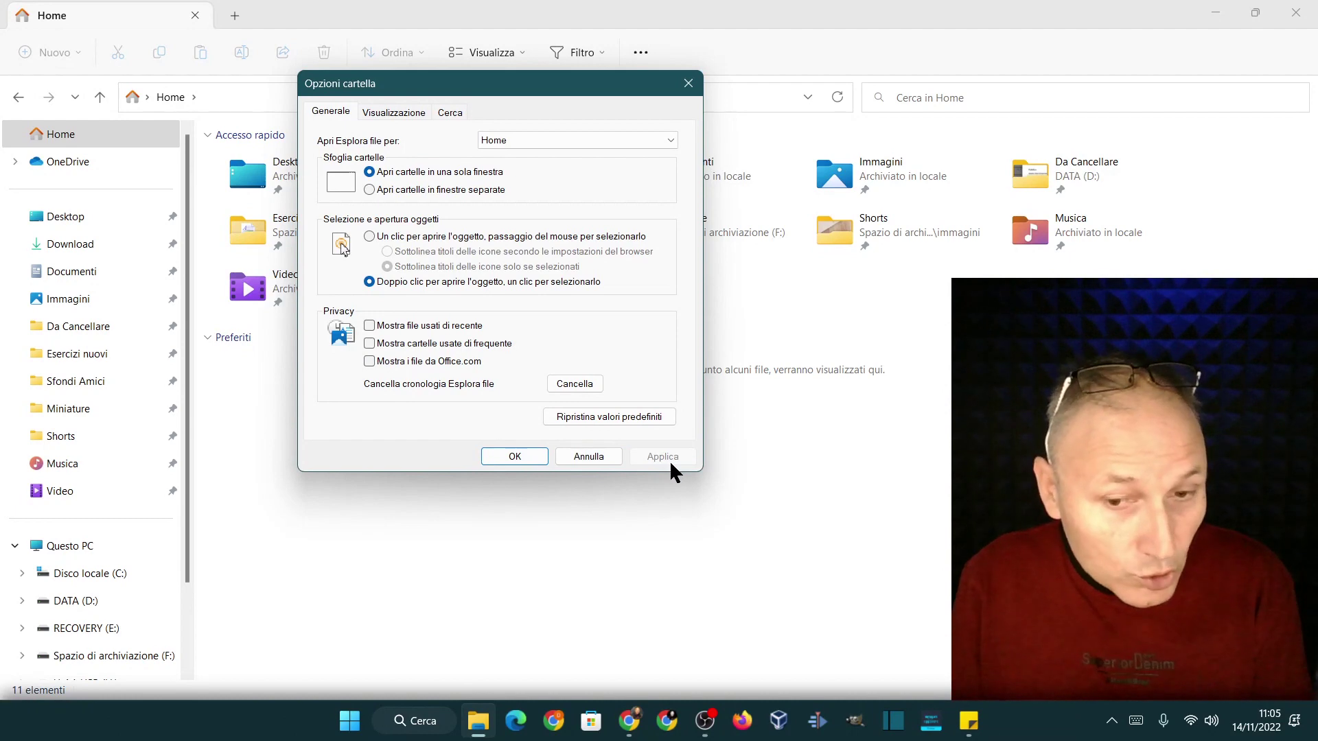
click(483, 456)
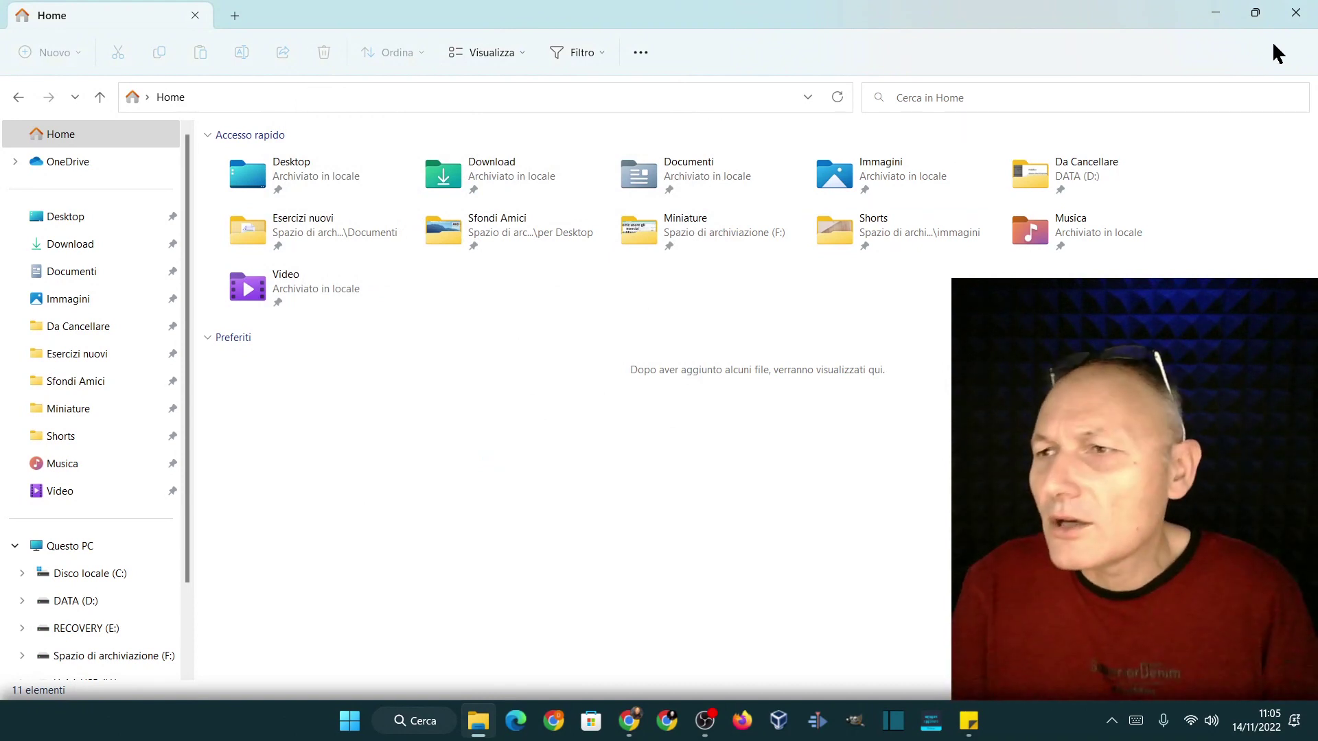
- Restart File Explorer and add the Abbonati folder from Immagini to Accesso rapido
click(1297, 21)
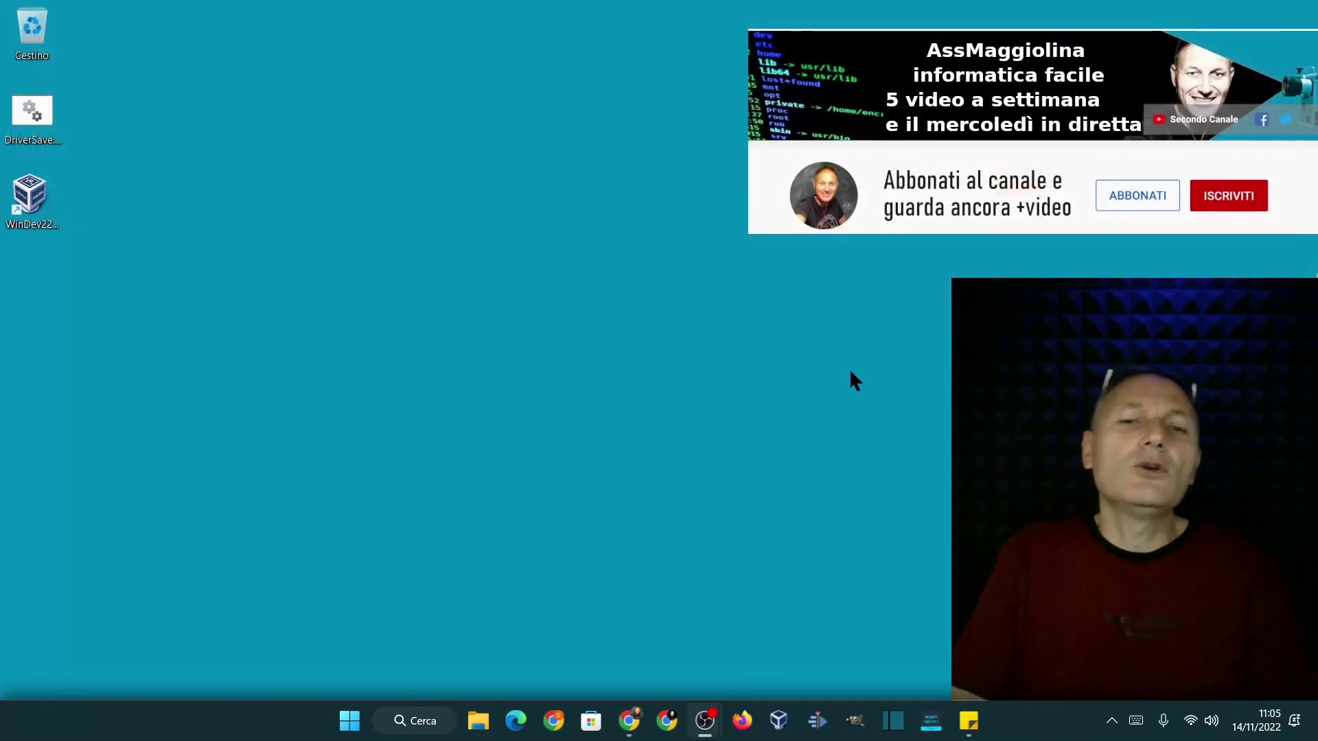
click(477, 721)
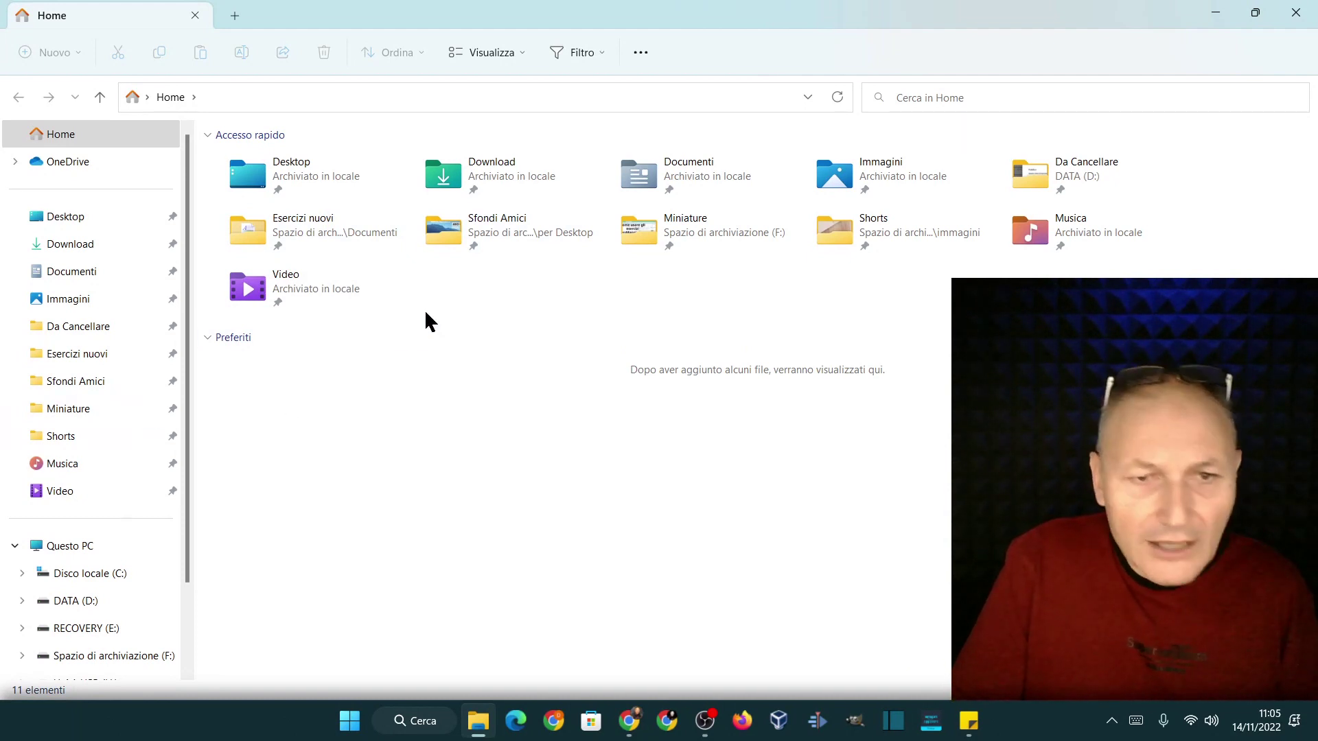
double_click(830, 180)
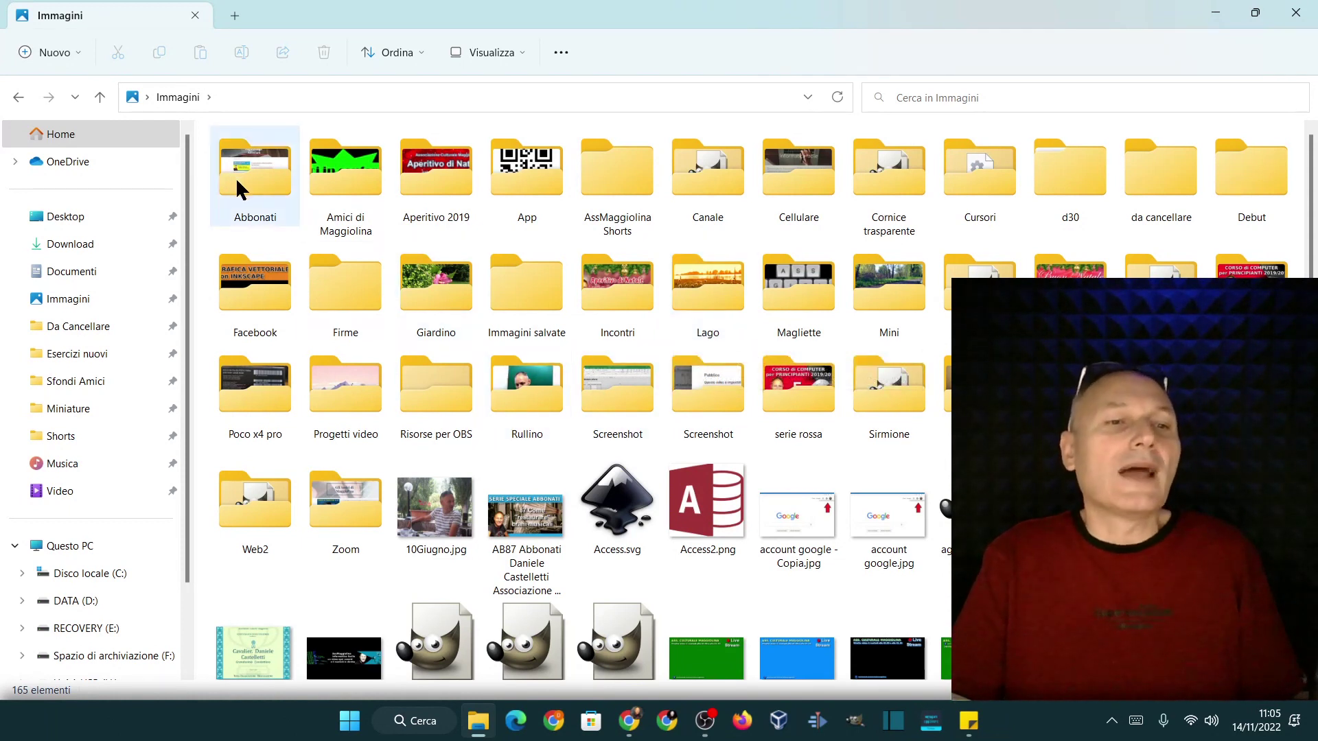
mouse_move(237, 178)
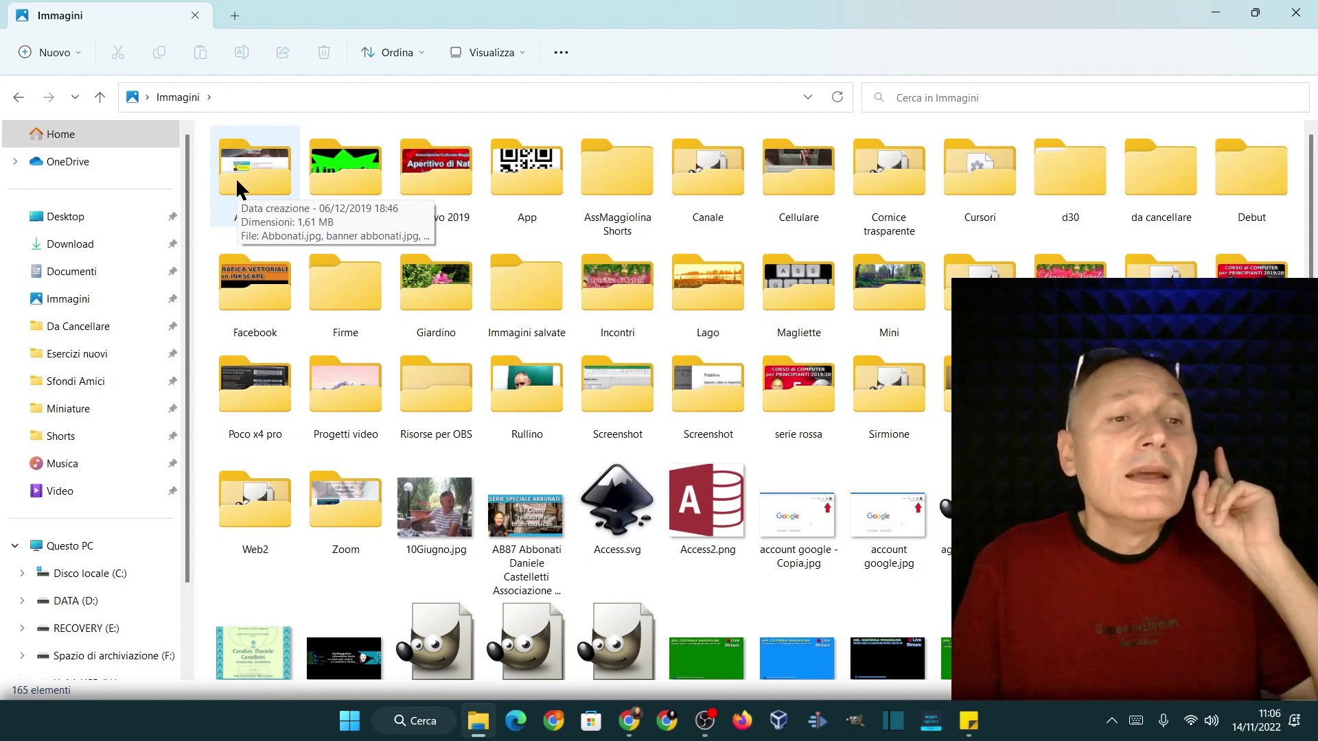
right_click(244, 185)
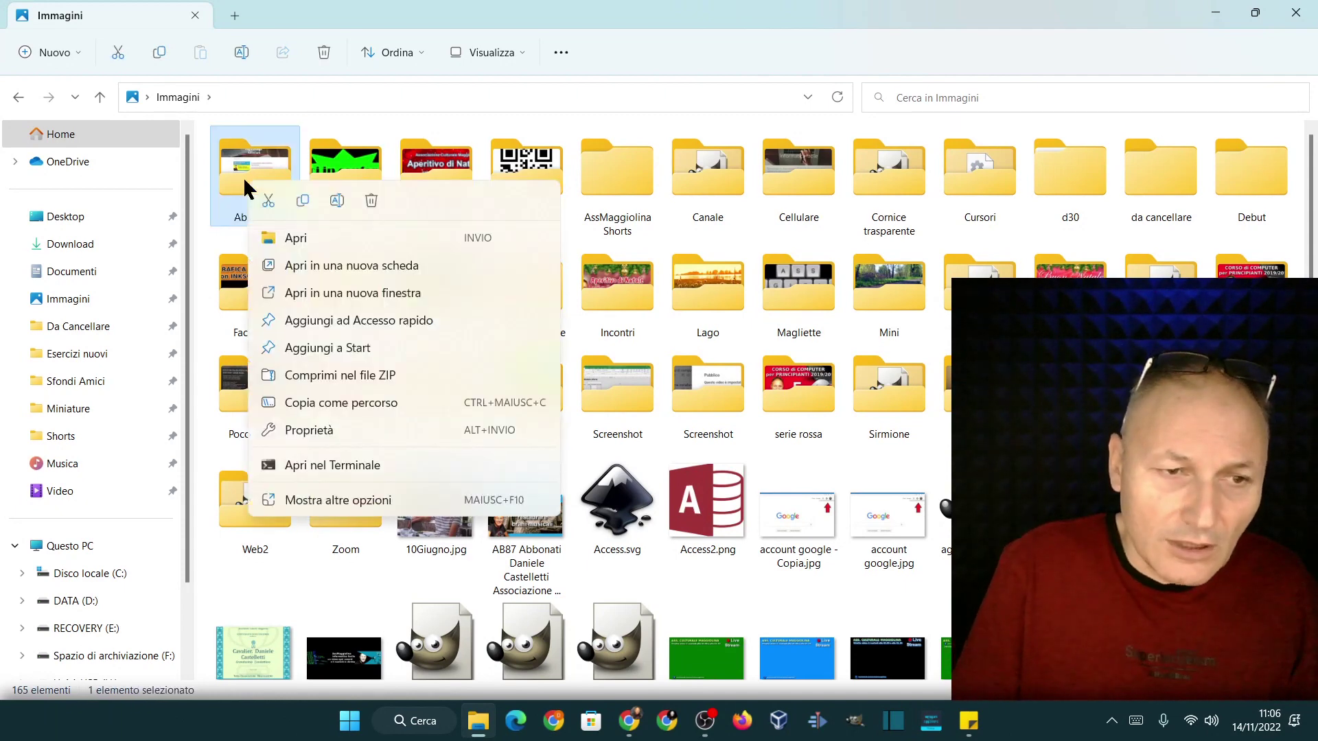
click(311, 322)
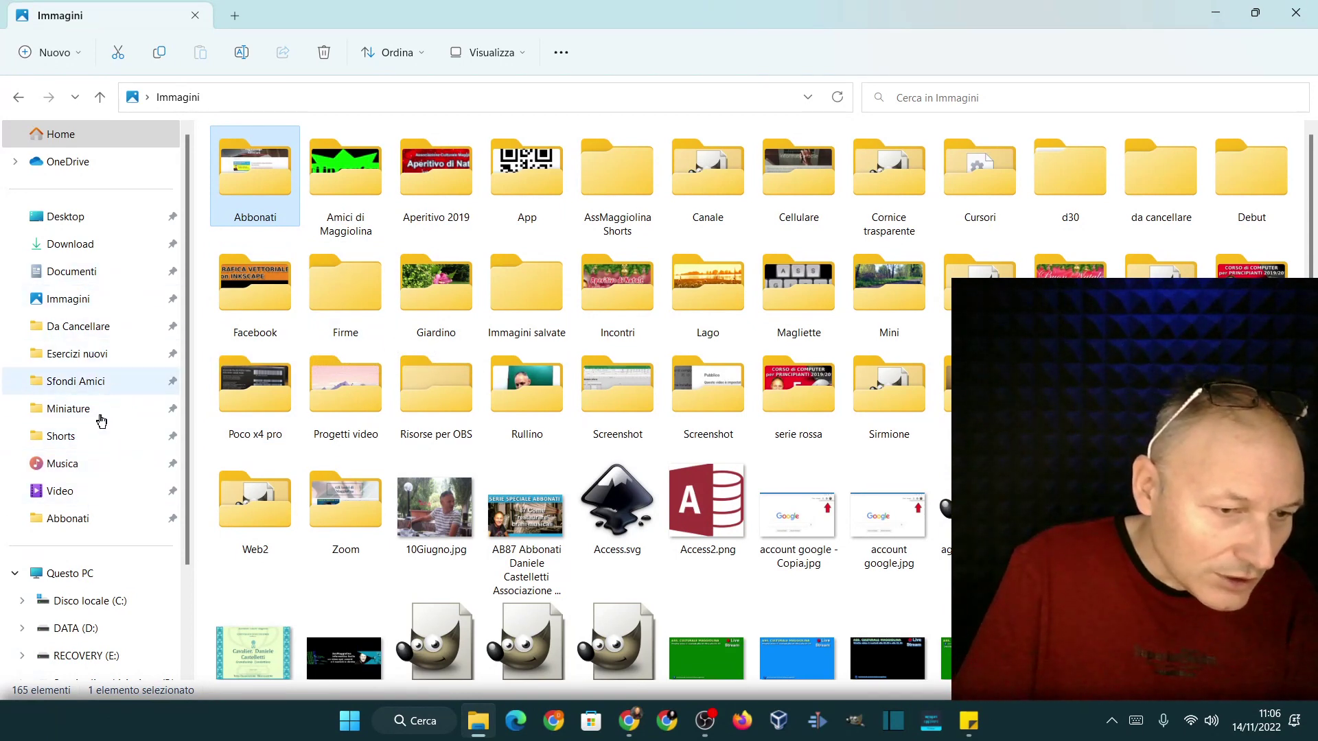
- Restart File Explorer and remove the Abbonati folder from Accesso rapido
click(1295, 13)
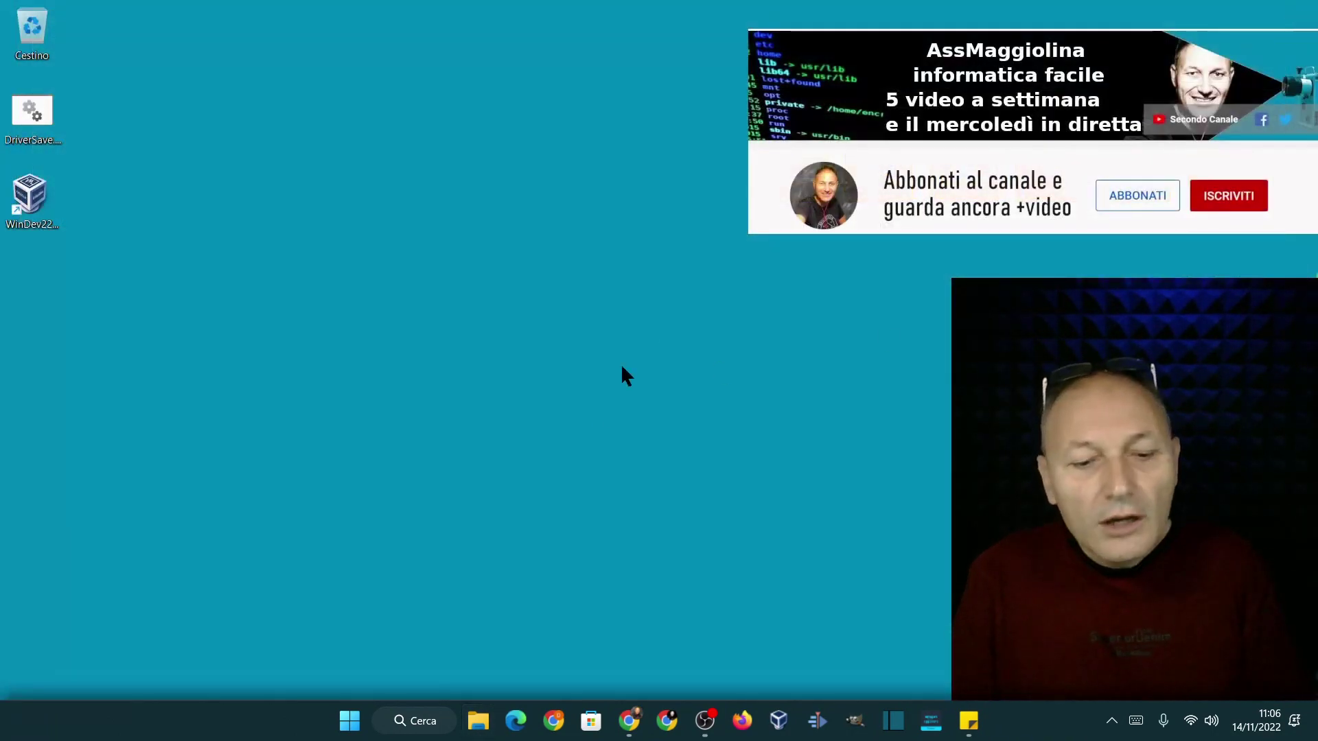
click(478, 722)
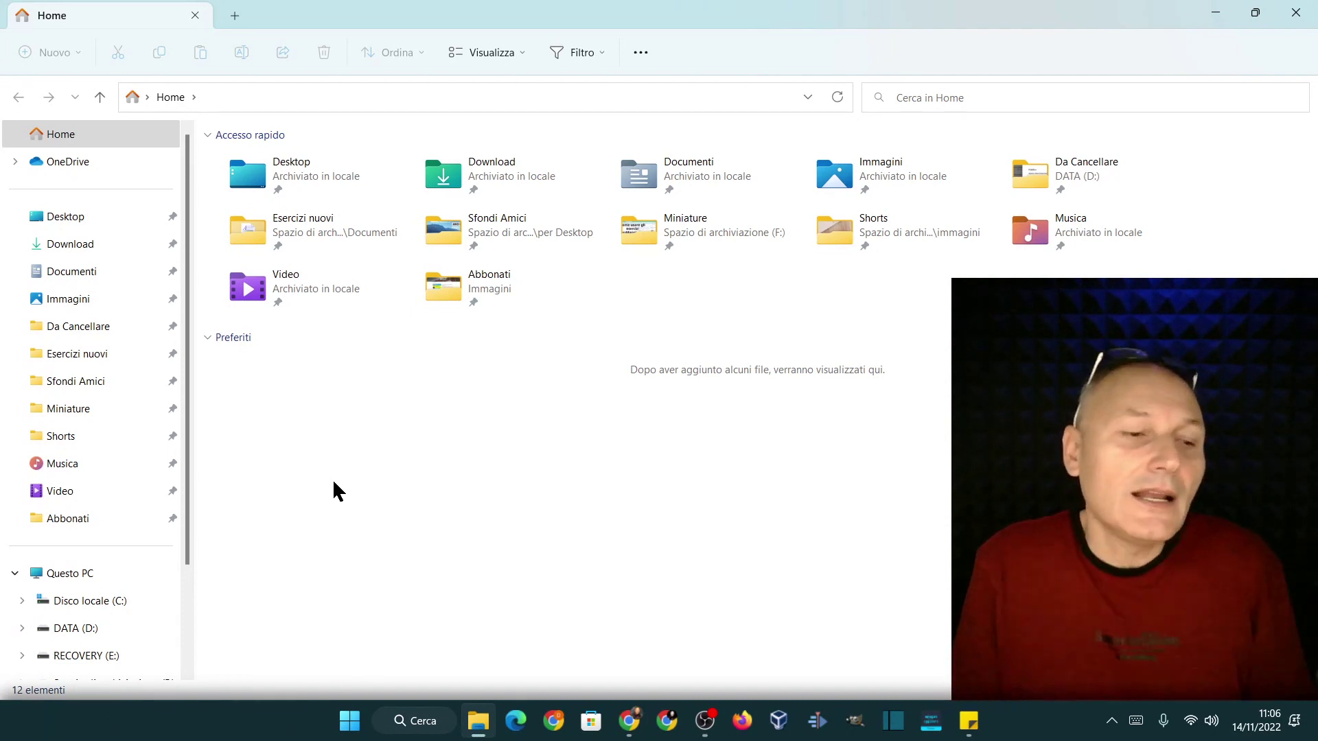
right_click(69, 520)
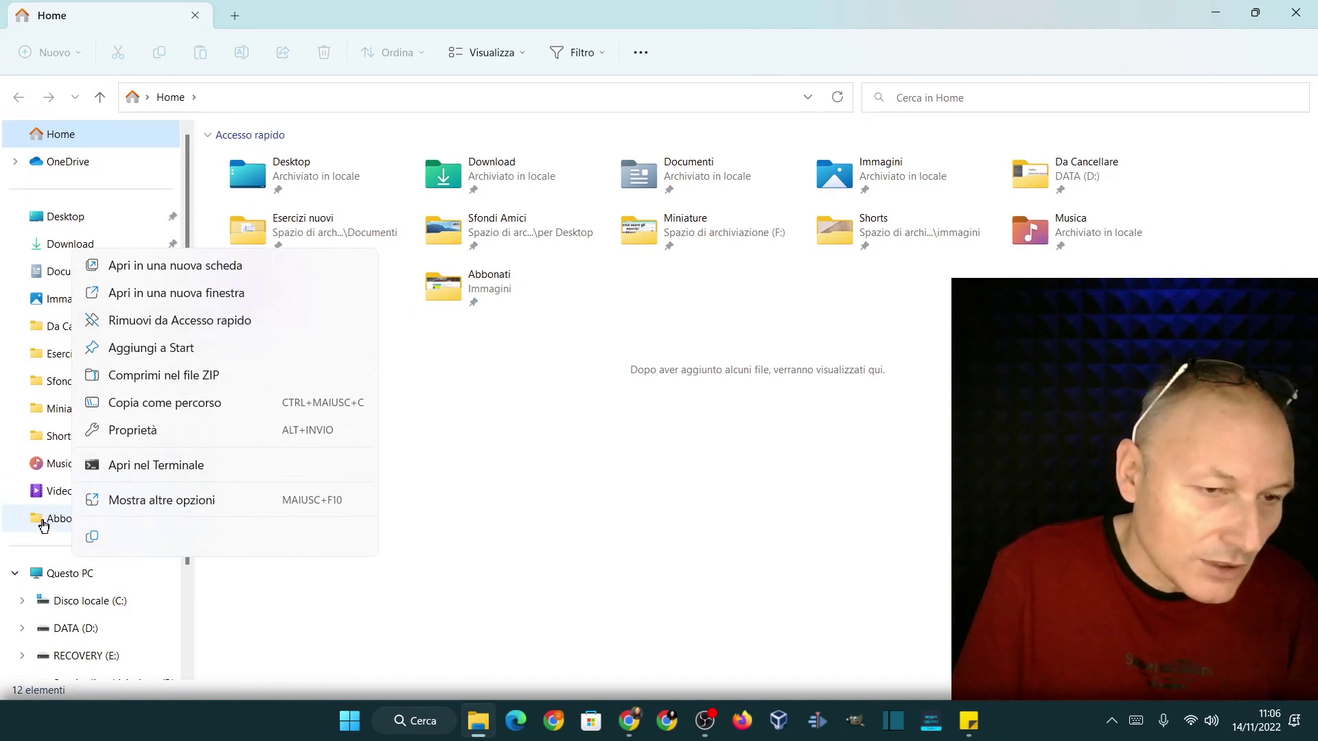
click(496, 445)
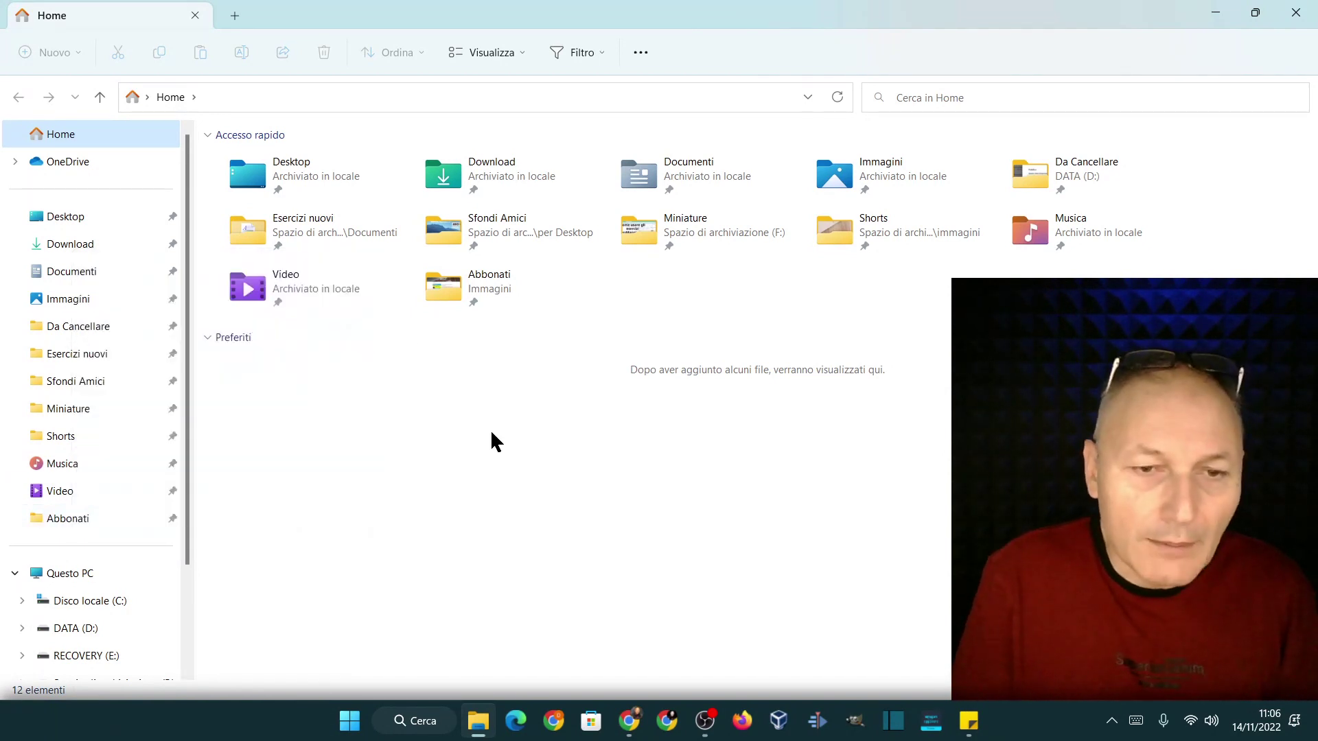
right_click(457, 289)
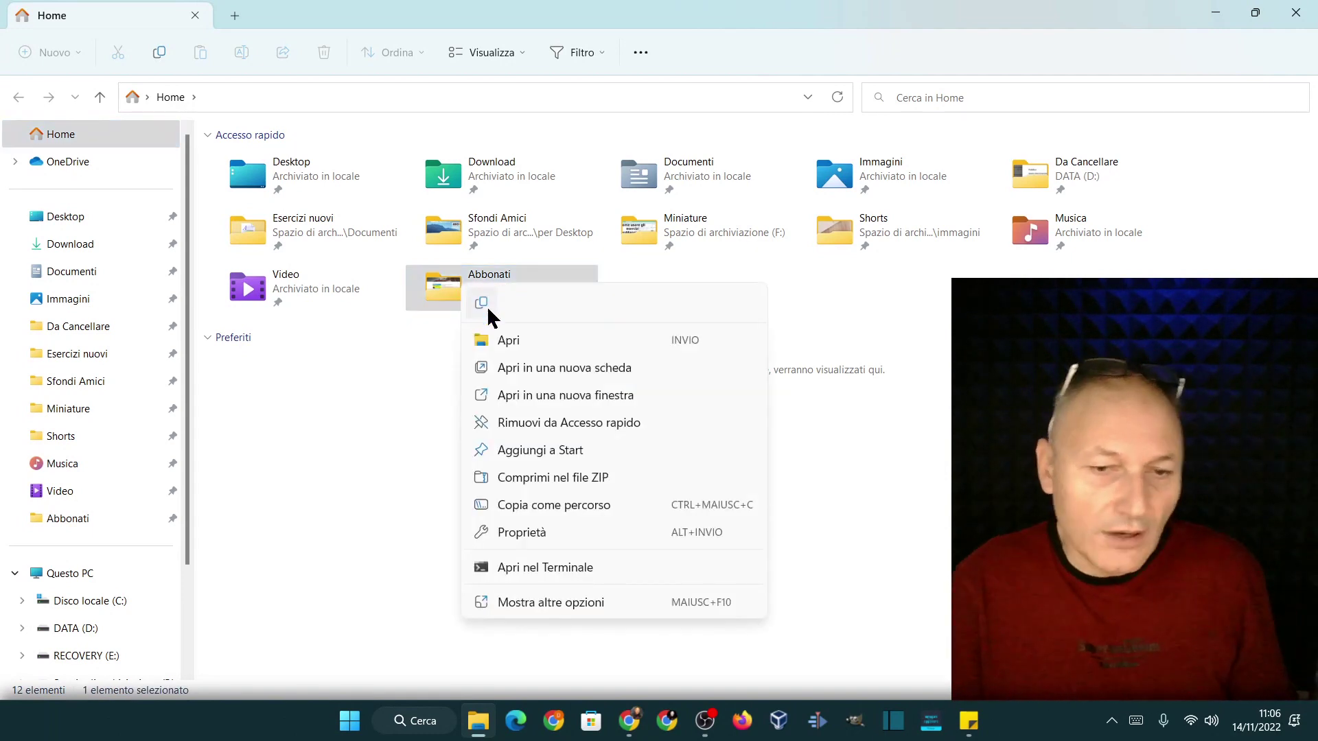
click(530, 420)
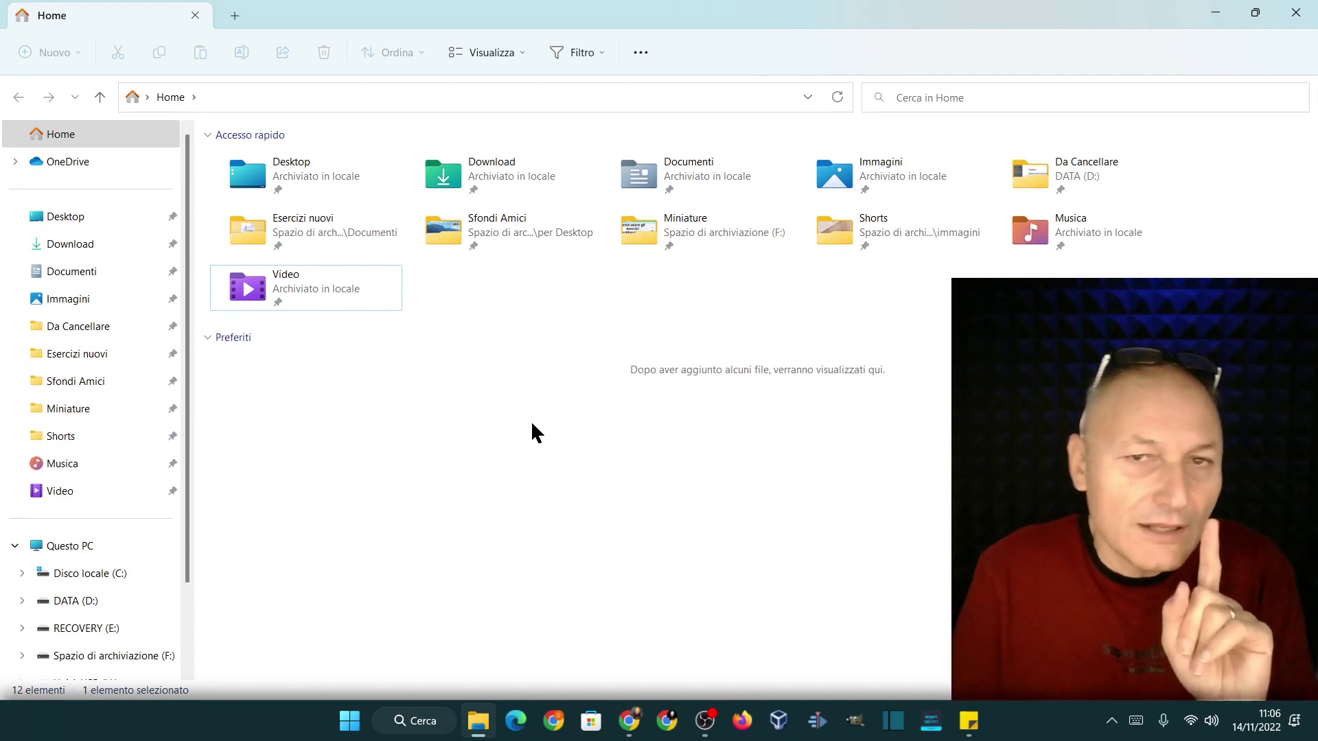
- Set File Explorer to open to "Questo PC" in the folder options and apply the change
click(640, 54)
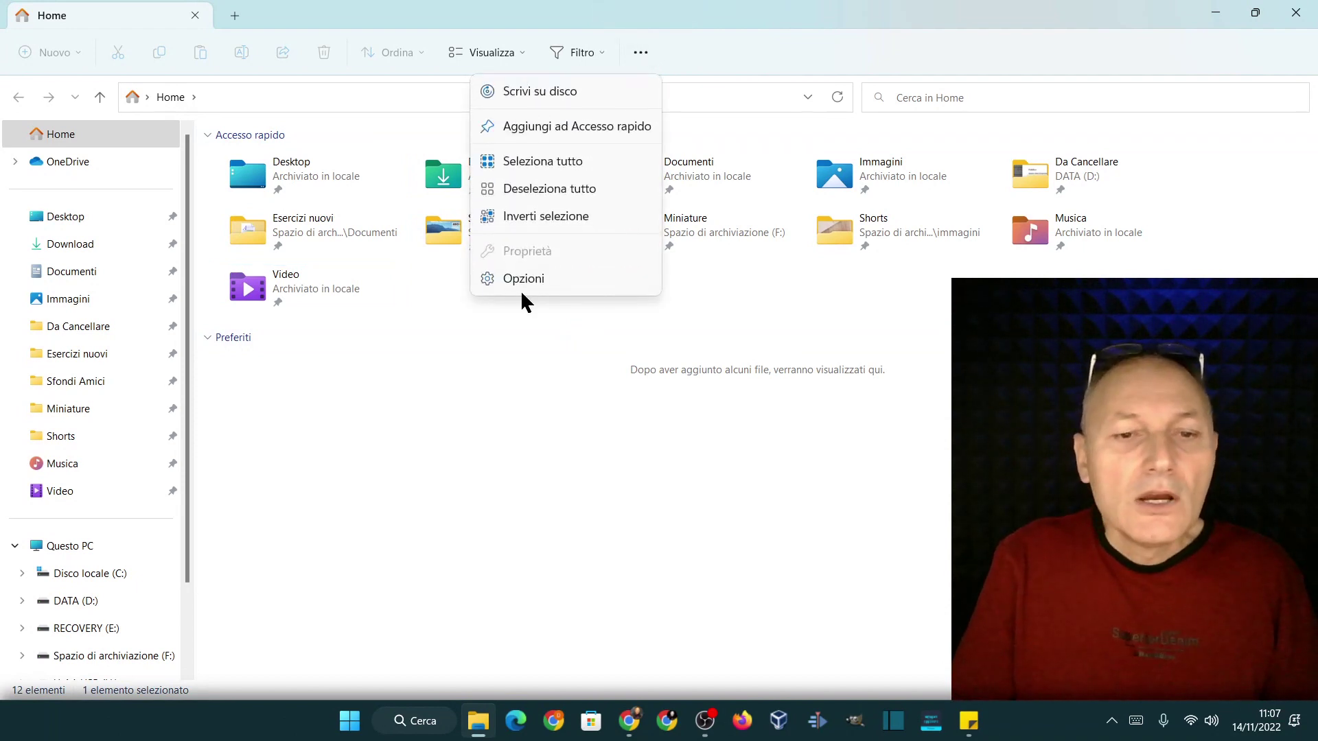
click(523, 281)
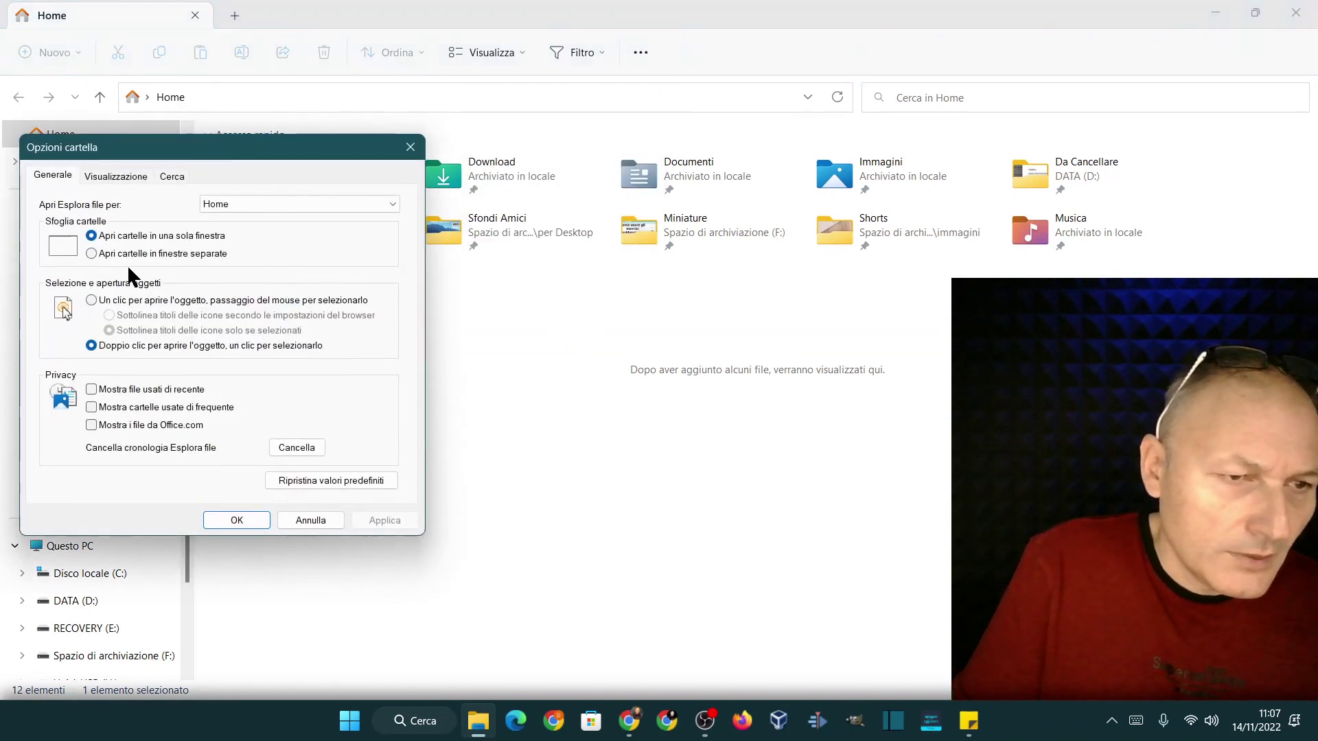
click(240, 201)
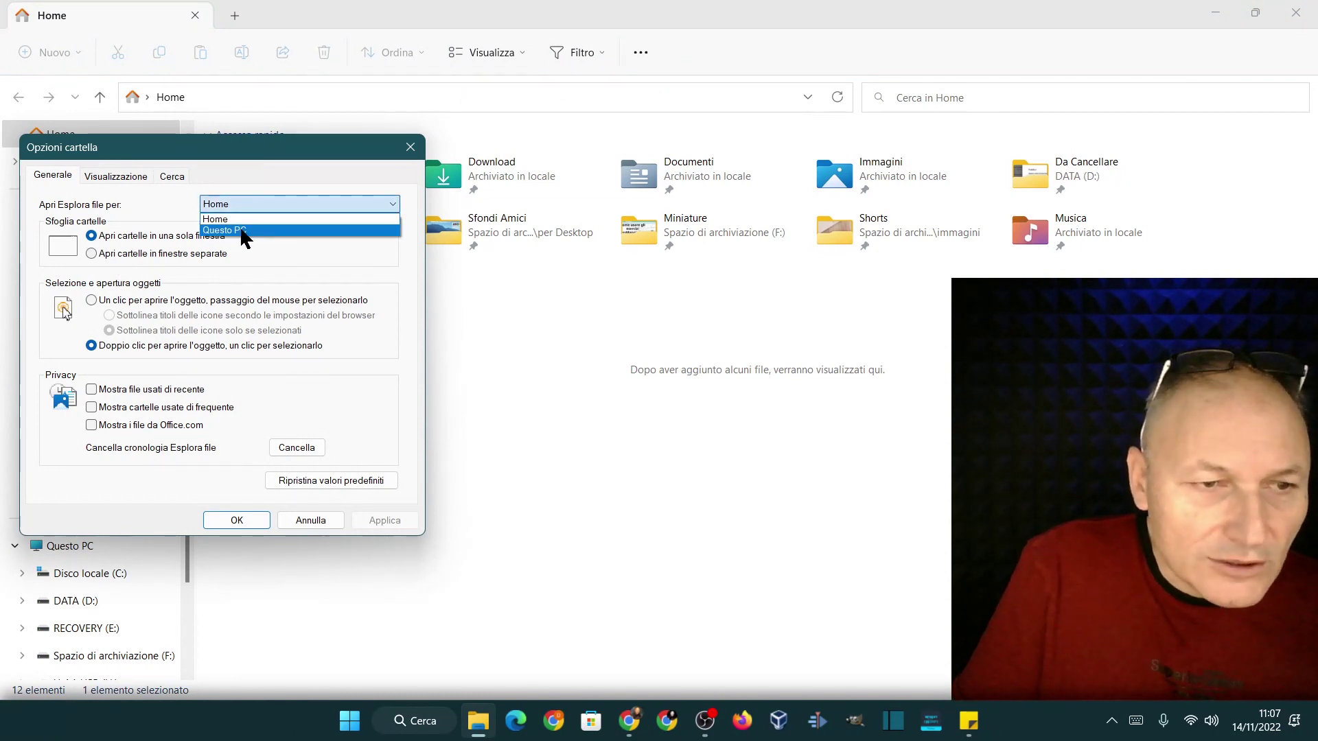
click(241, 231)
click(372, 519)
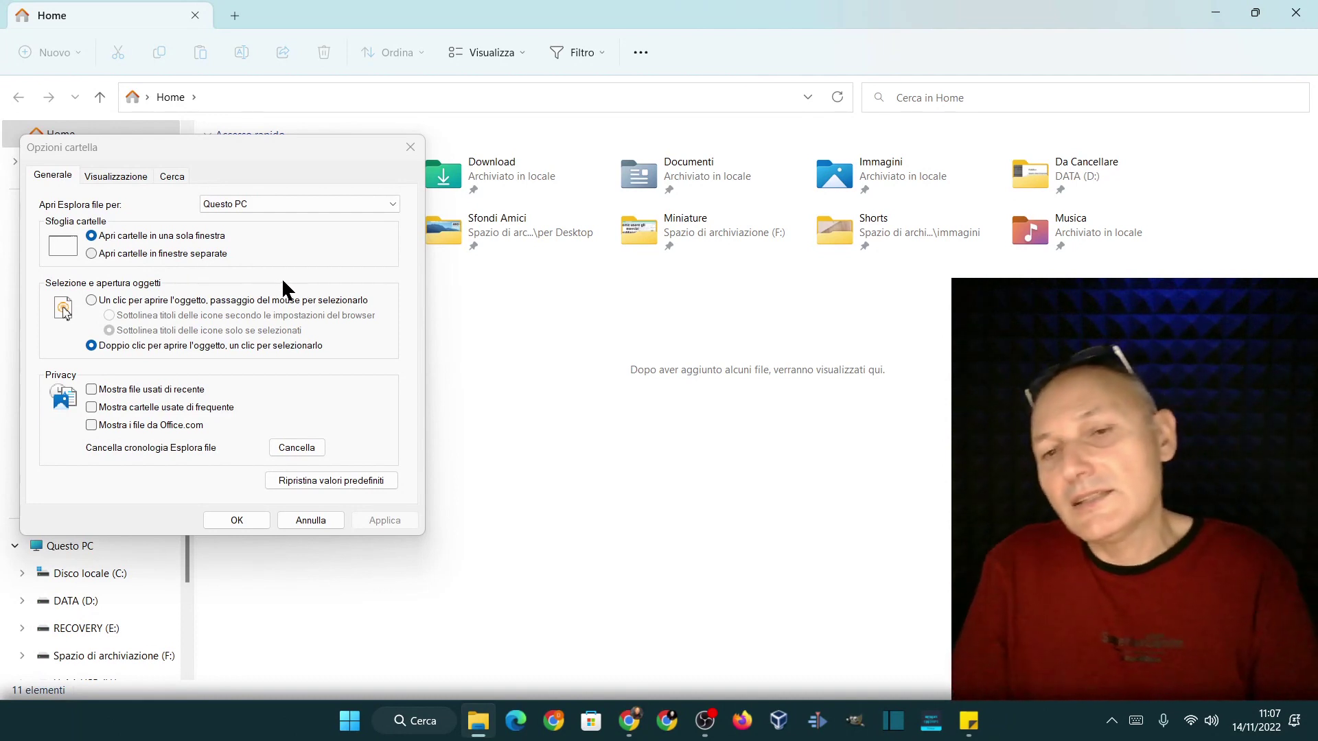
- Enable "Apri cartelle in finestre separate", confirm the folder options and restart File Explorer
click(92, 254)
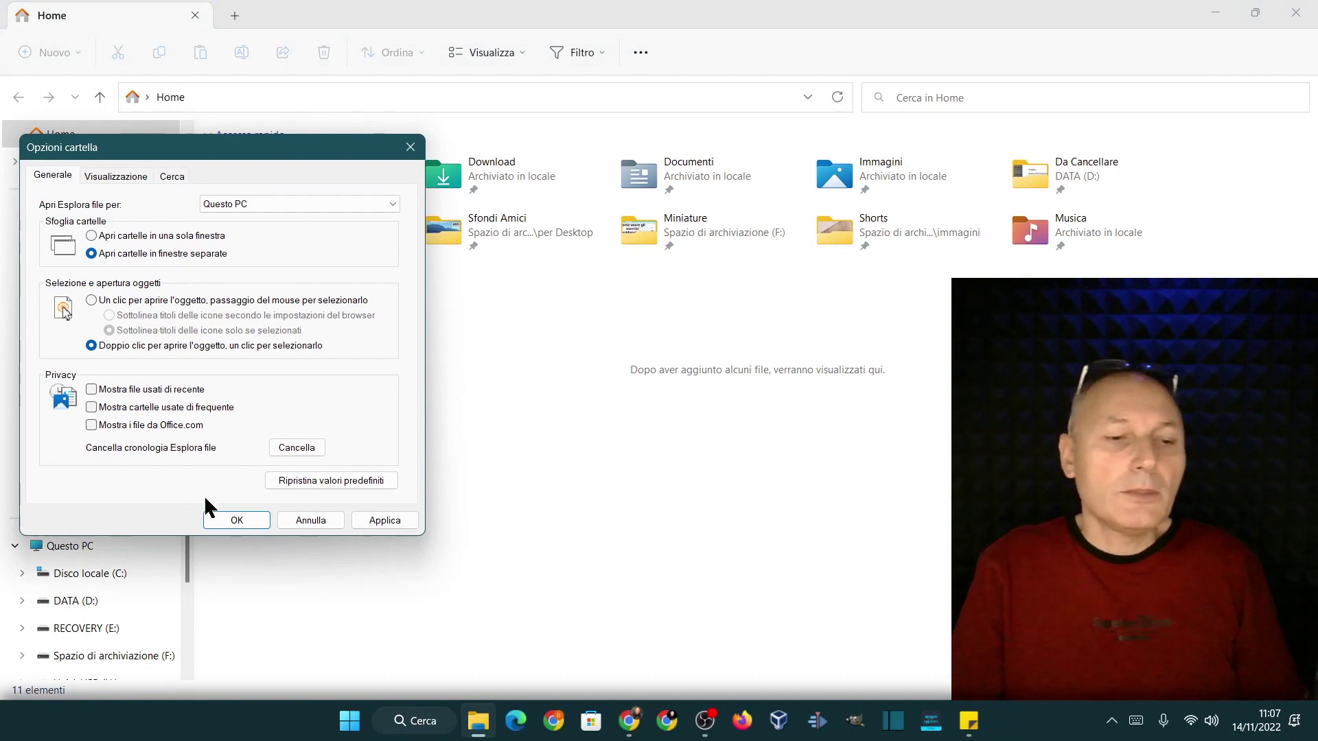
click(231, 523)
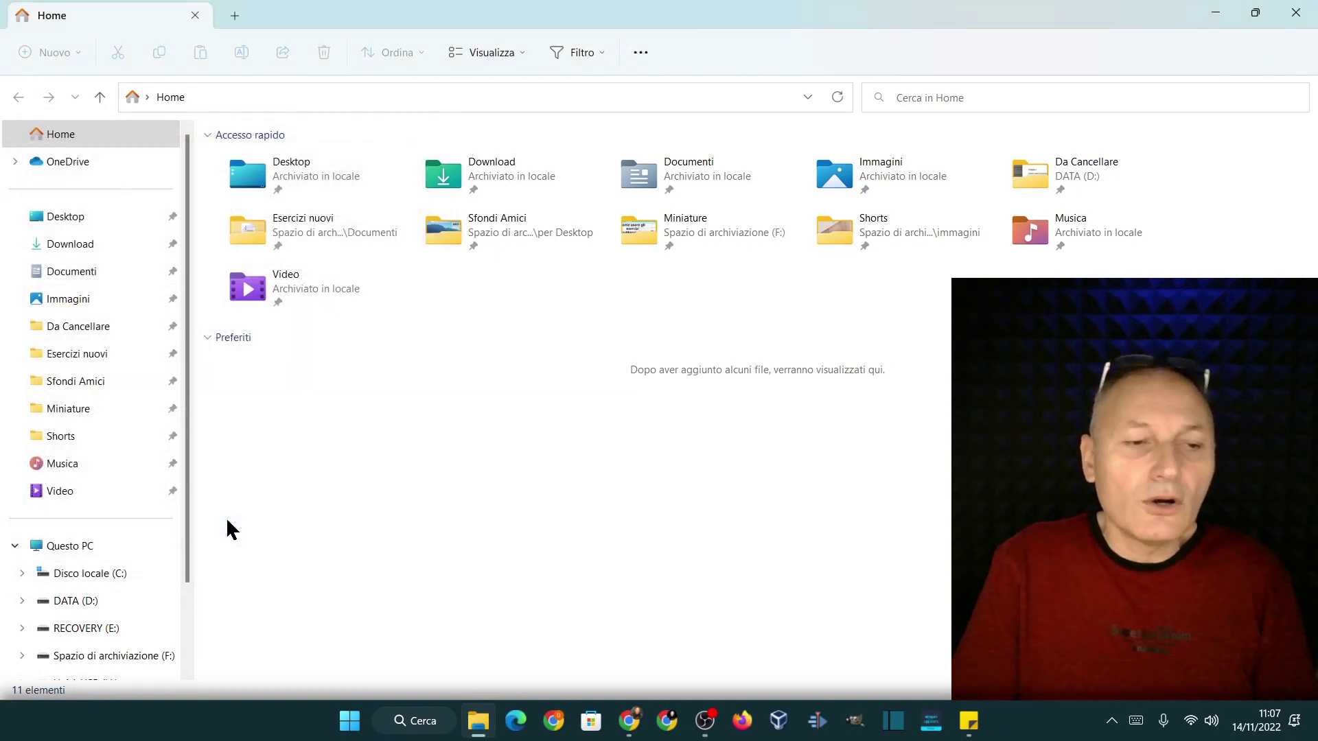
click(1273, 15)
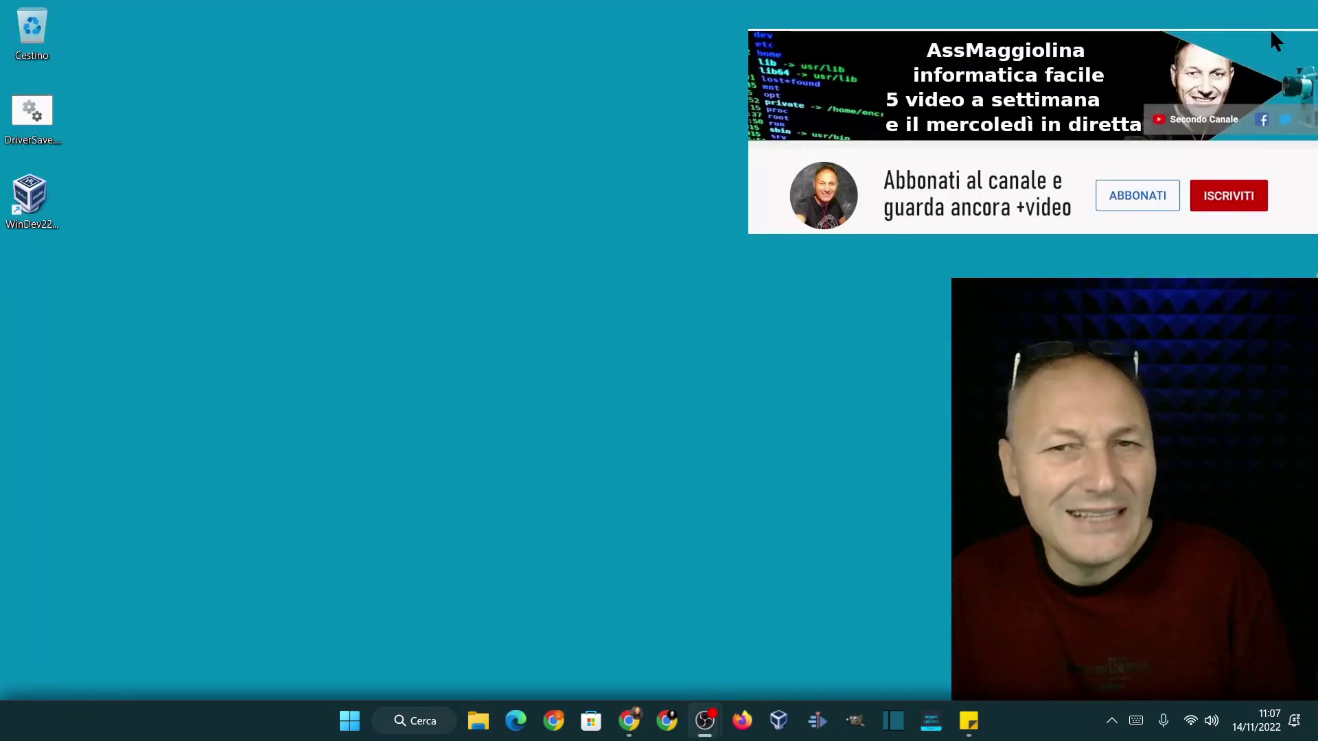
click(480, 720)
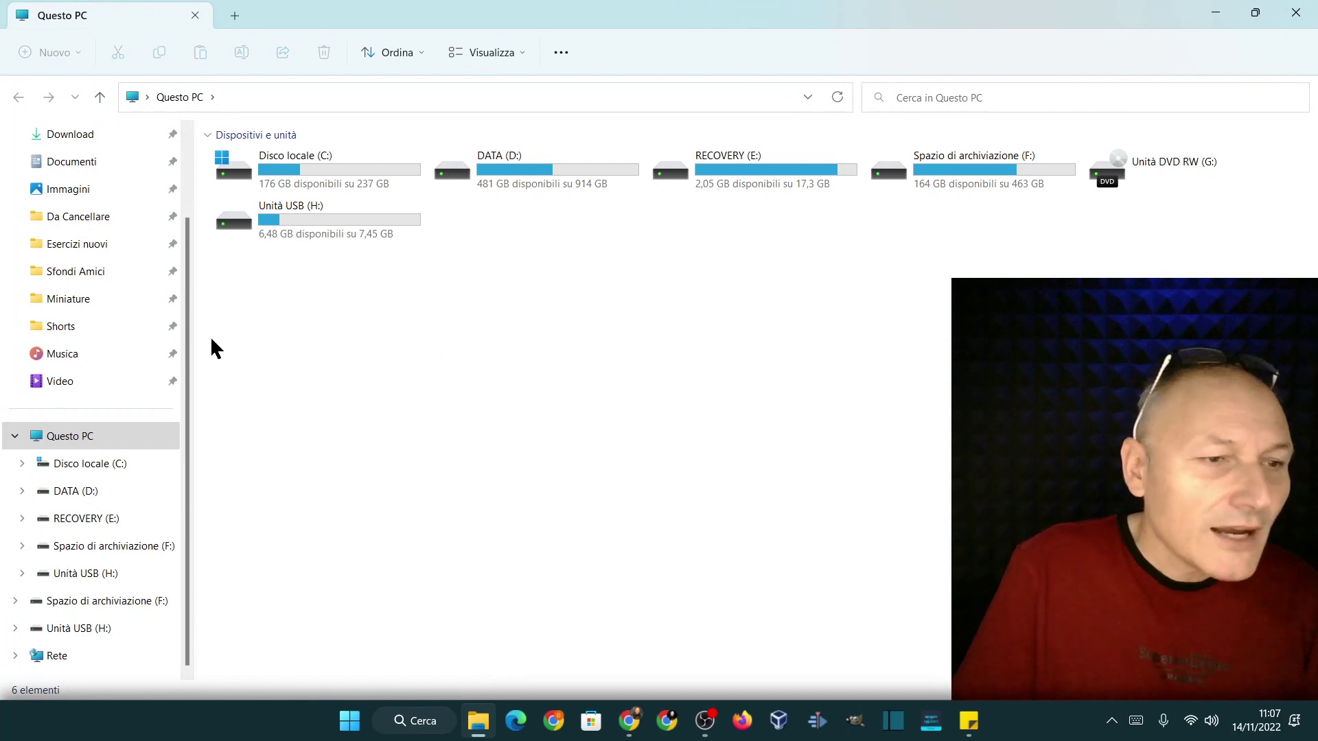
- Browse the Sfondi Amici folder, go to Questo PC and return to Sfondi Amici
click(71, 278)
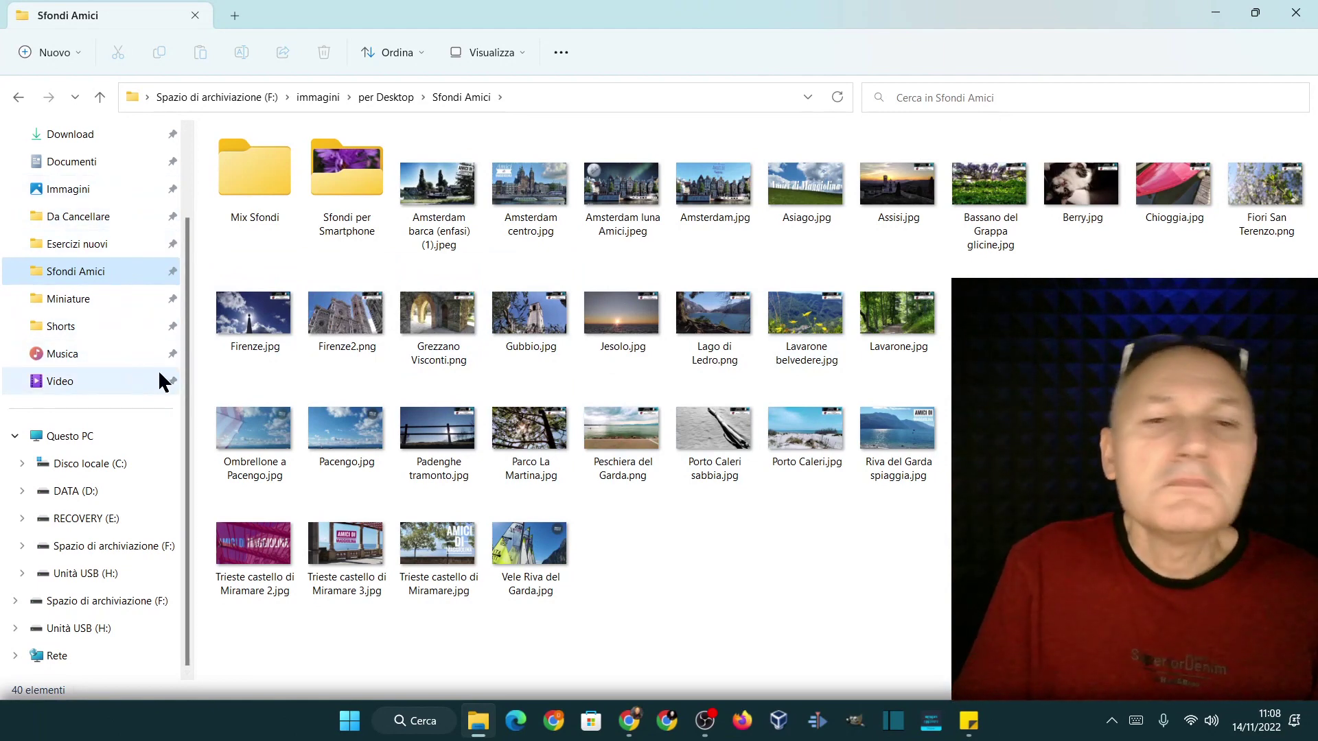
mouse_move(619, 373)
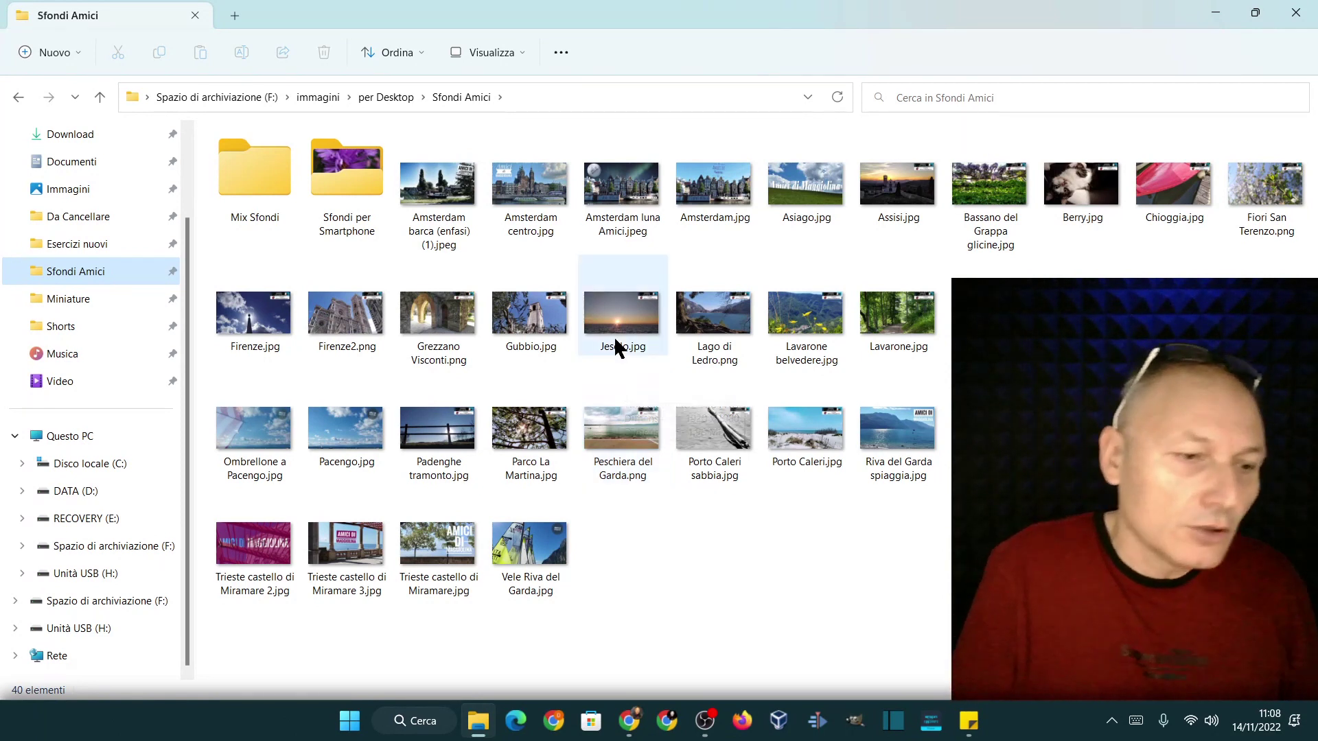
click(69, 440)
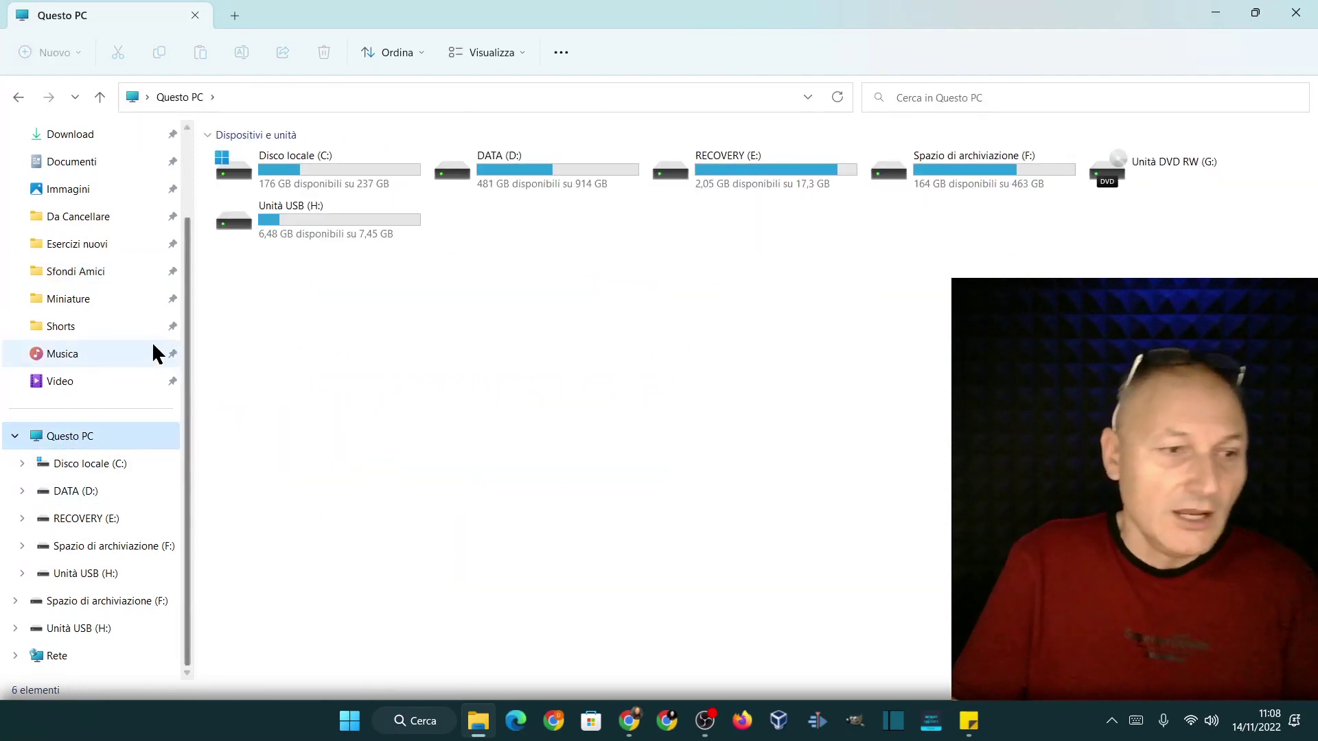
click(68, 271)
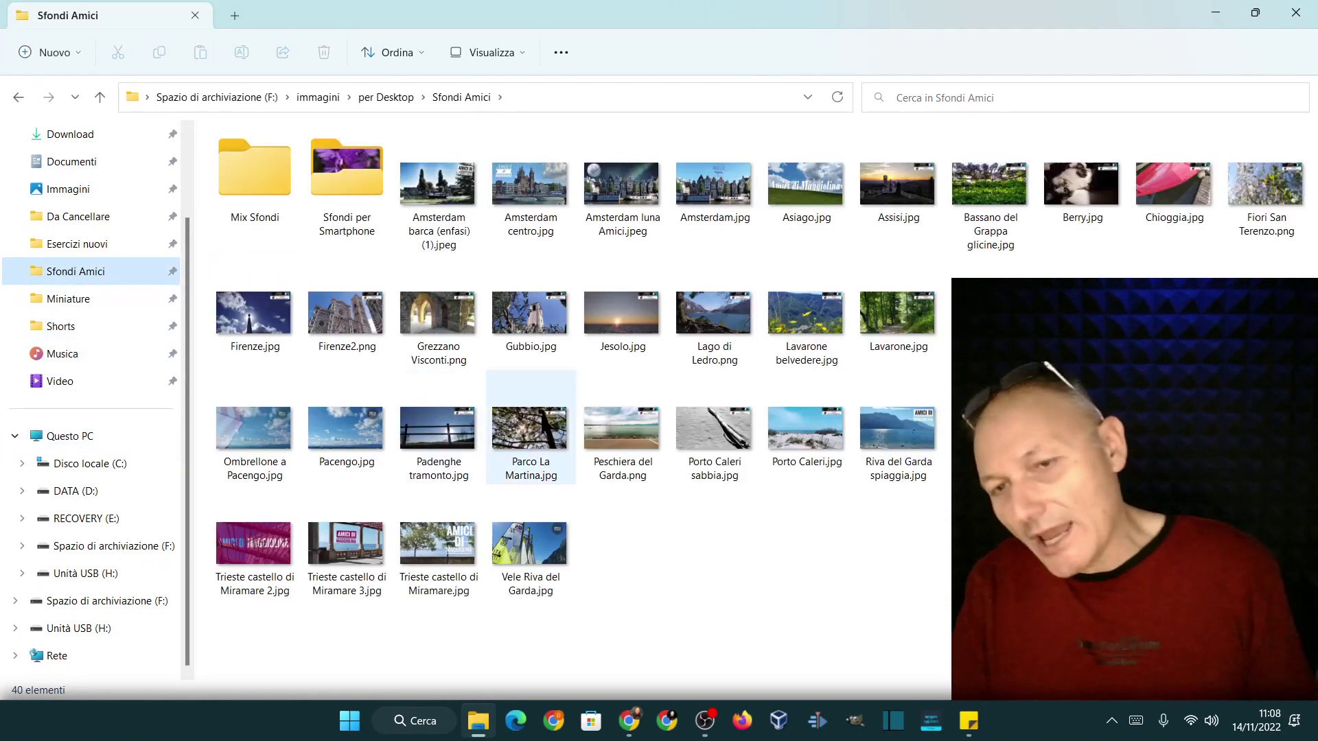
mouse_move(681, 475)
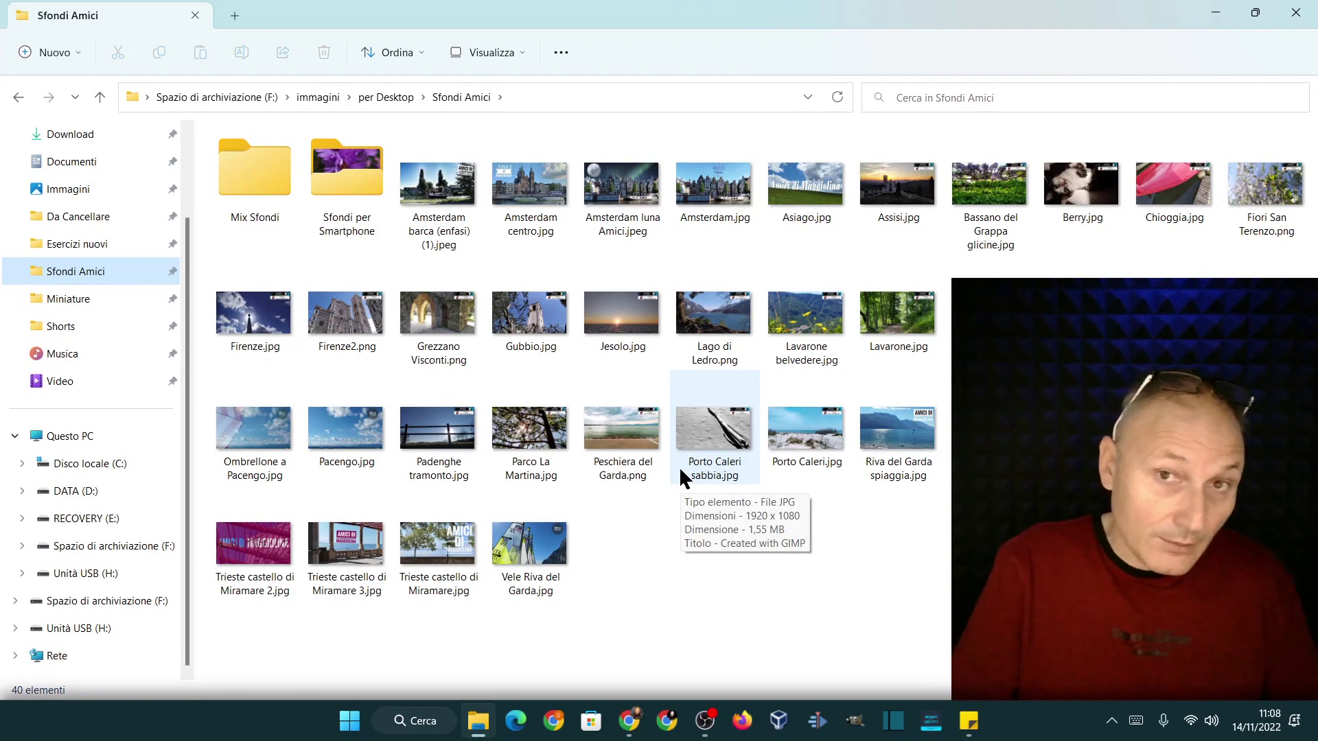
- Open the Sfondi per Smartphone and Mix Sfondi subfolders in separate windows, moving each new window aside
click(336, 174)
double_click(337, 173)
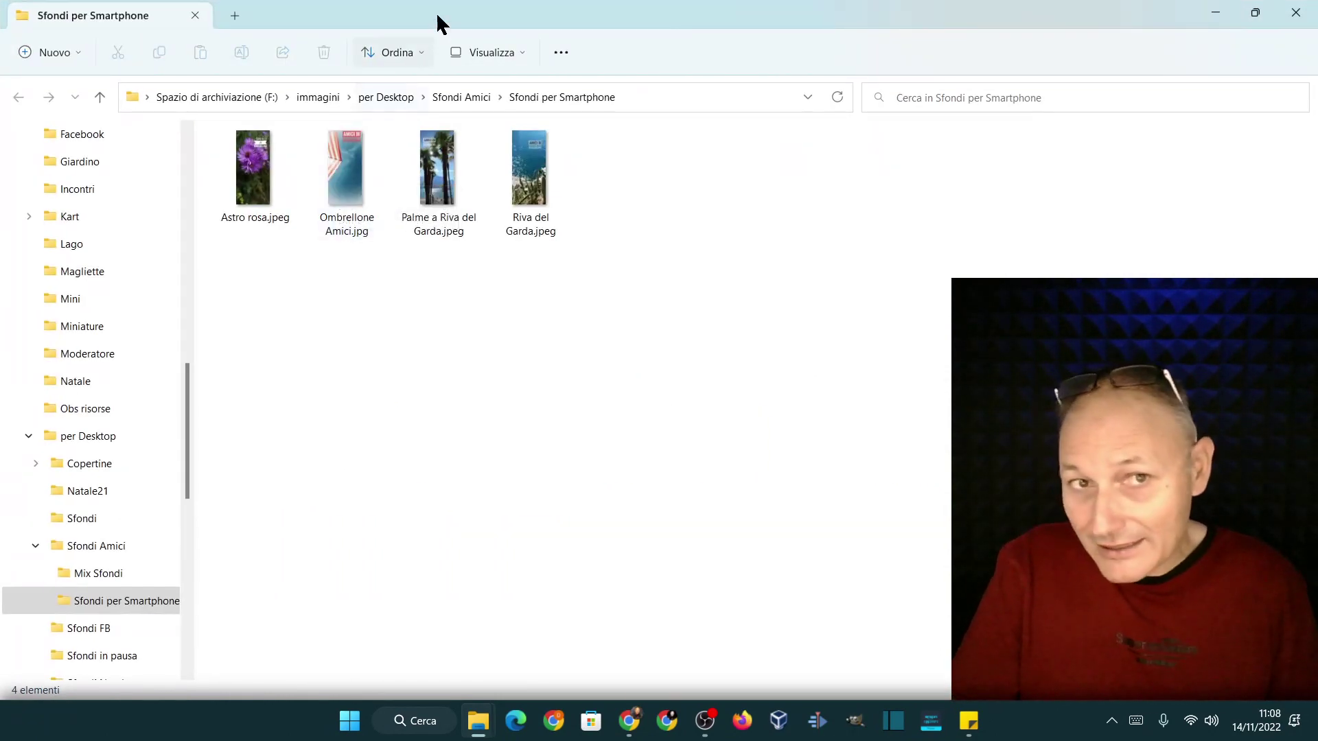
drag(441, 21, 839, 122)
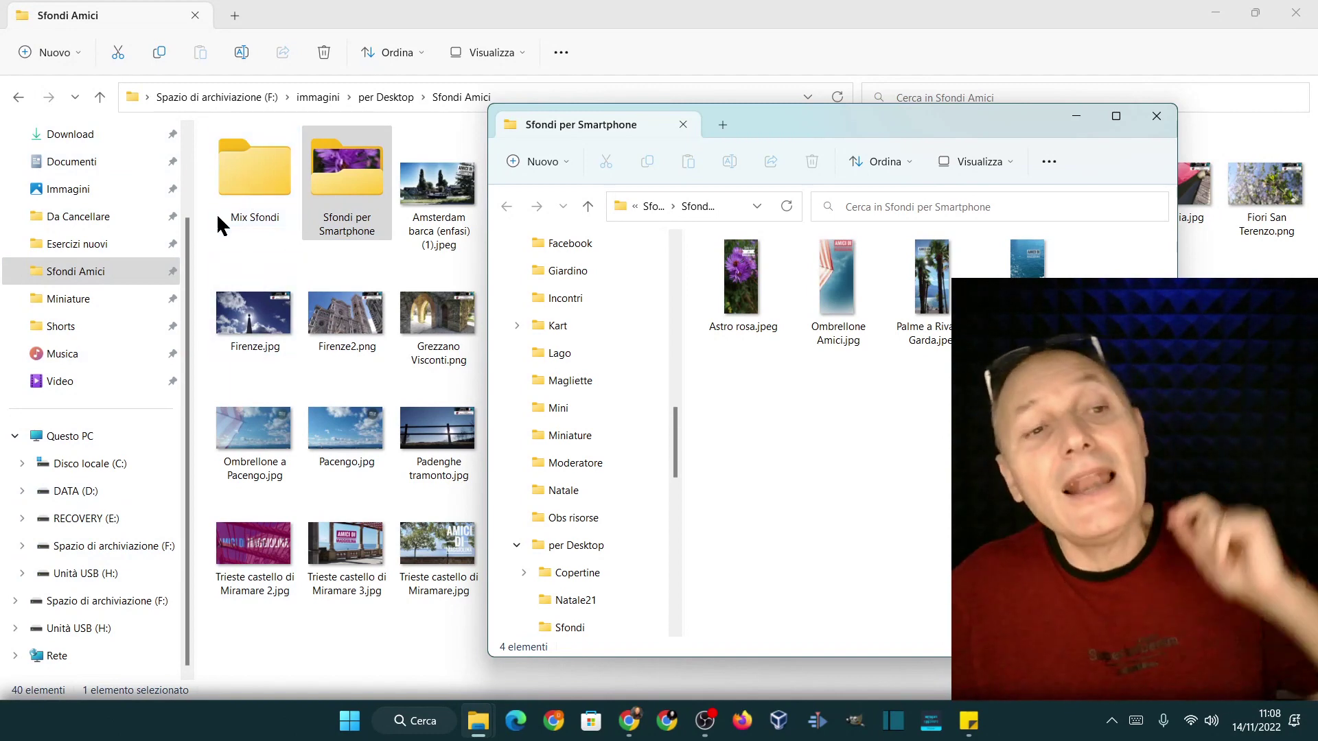
double_click(260, 172)
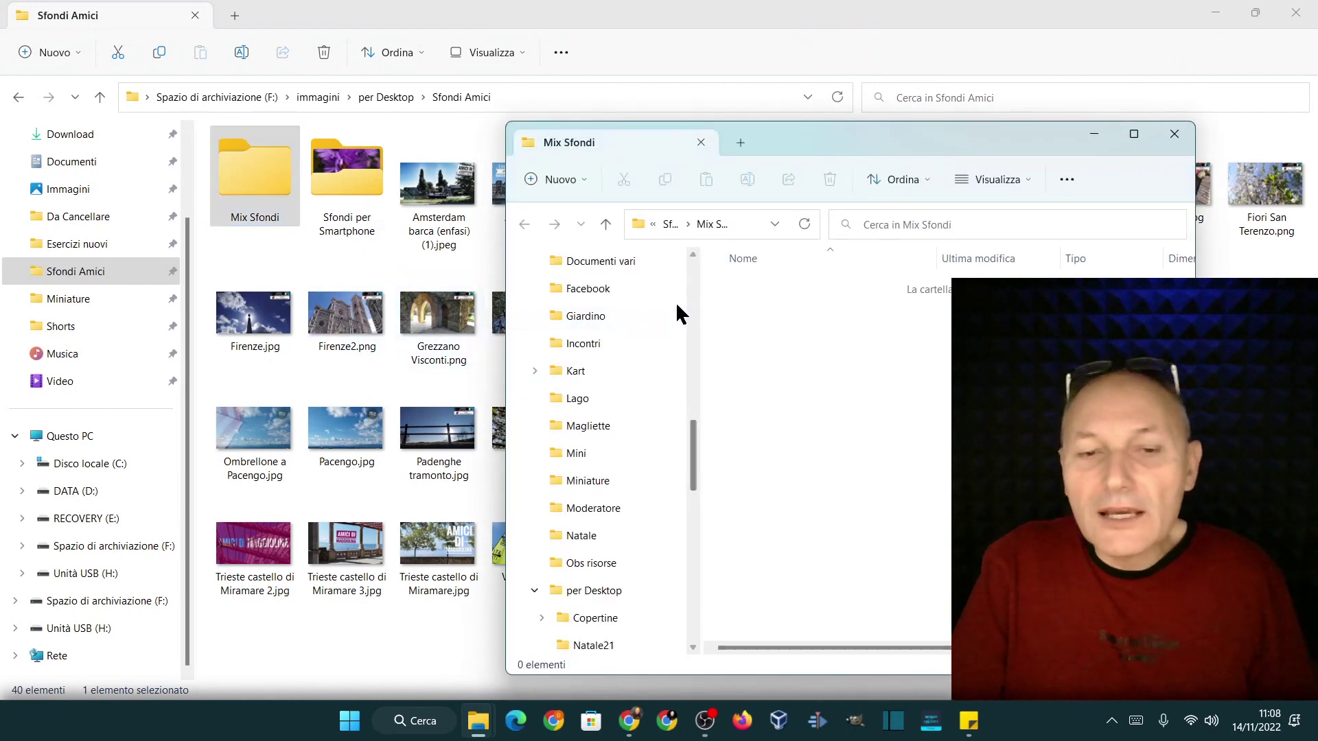
drag(812, 146, 686, 94)
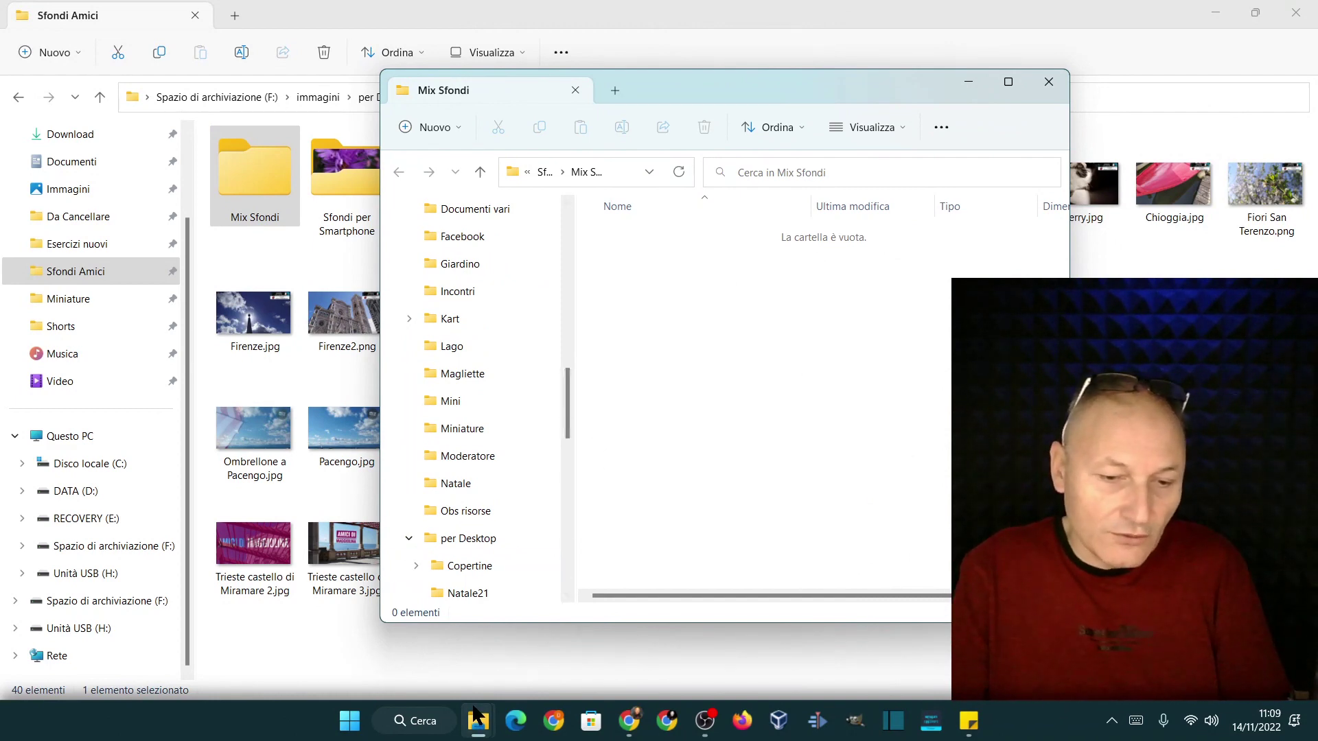
- Preview the open folder windows, close Mix Sfondi and Sfondi per Smartphone, and return to the Sfondi Amici window
mouse_move(475, 719)
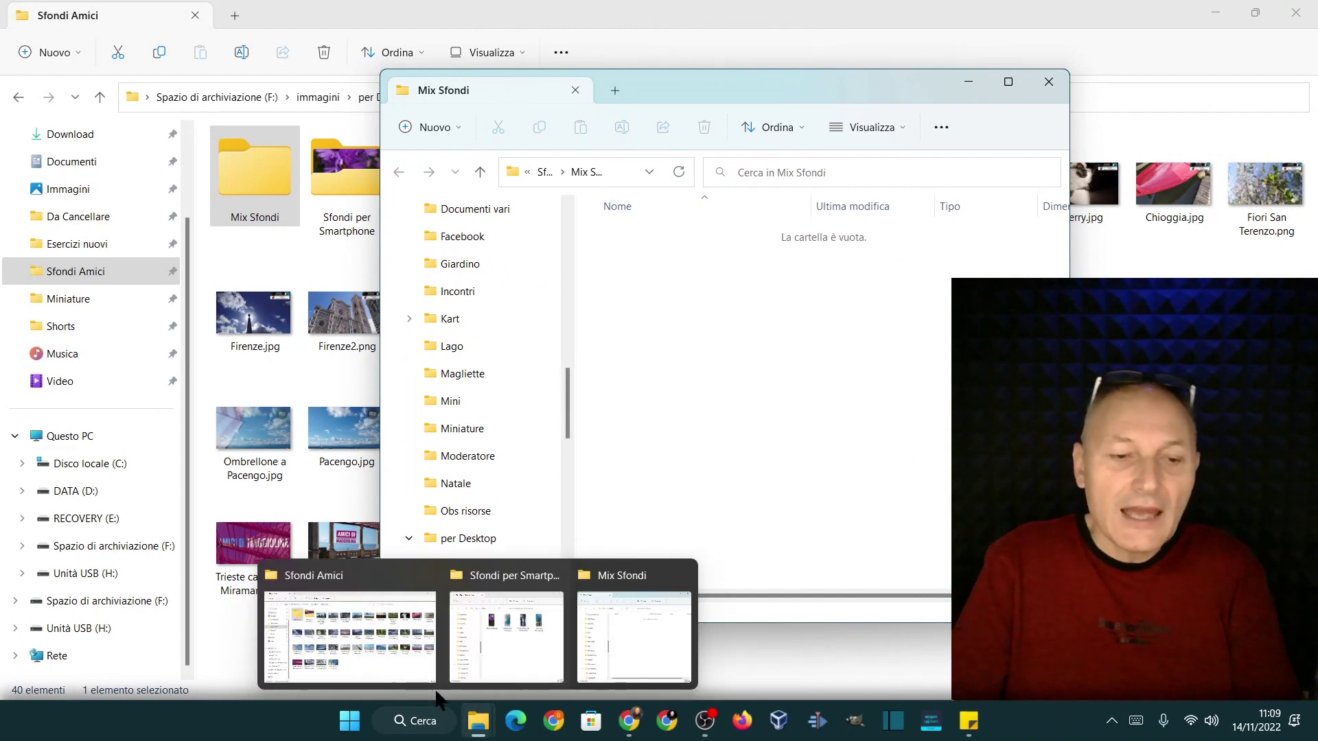
mouse_move(533, 628)
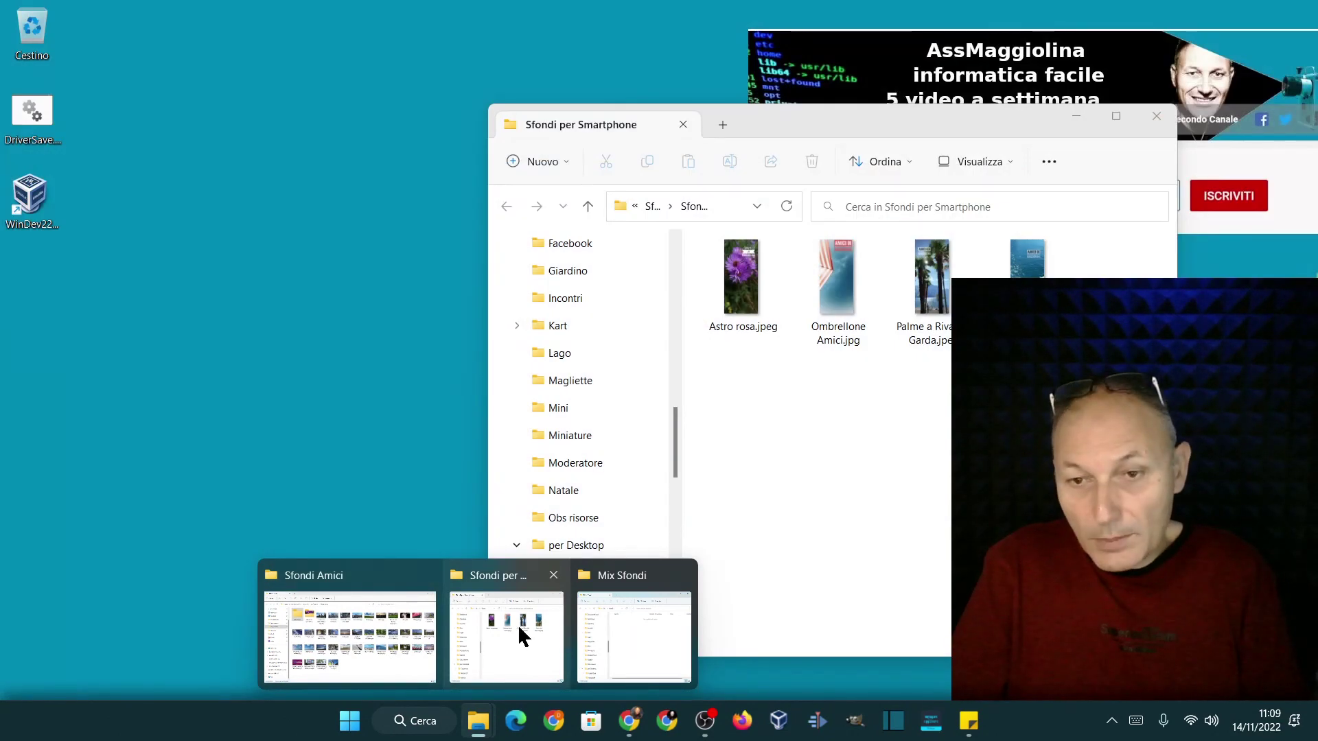
mouse_move(620, 624)
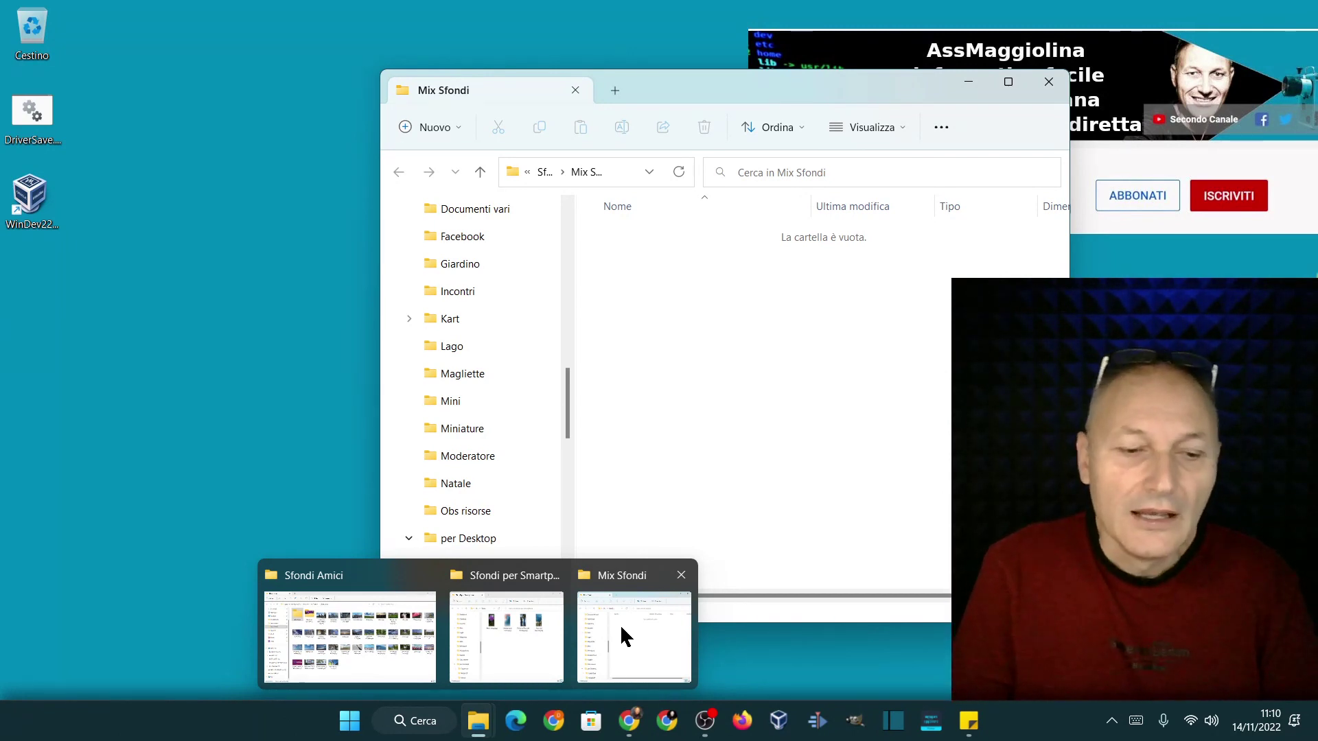
click(681, 575)
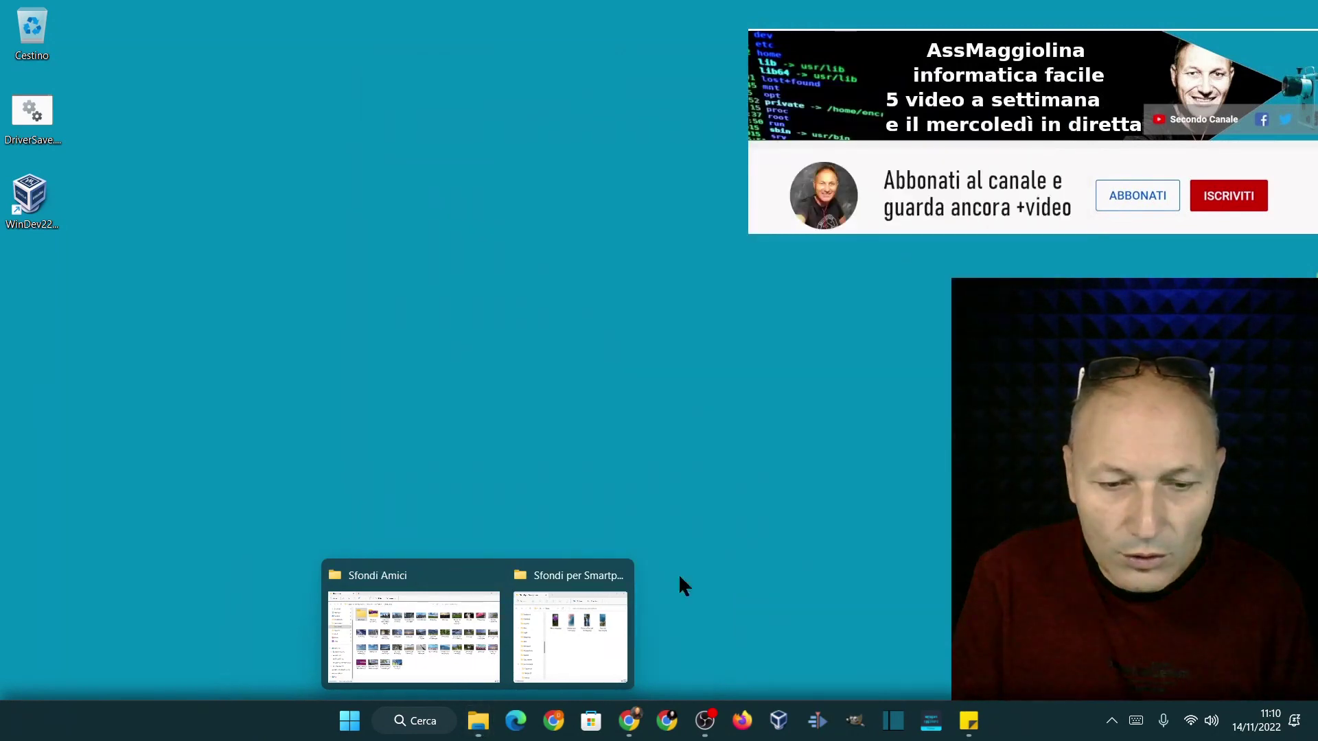
click(614, 577)
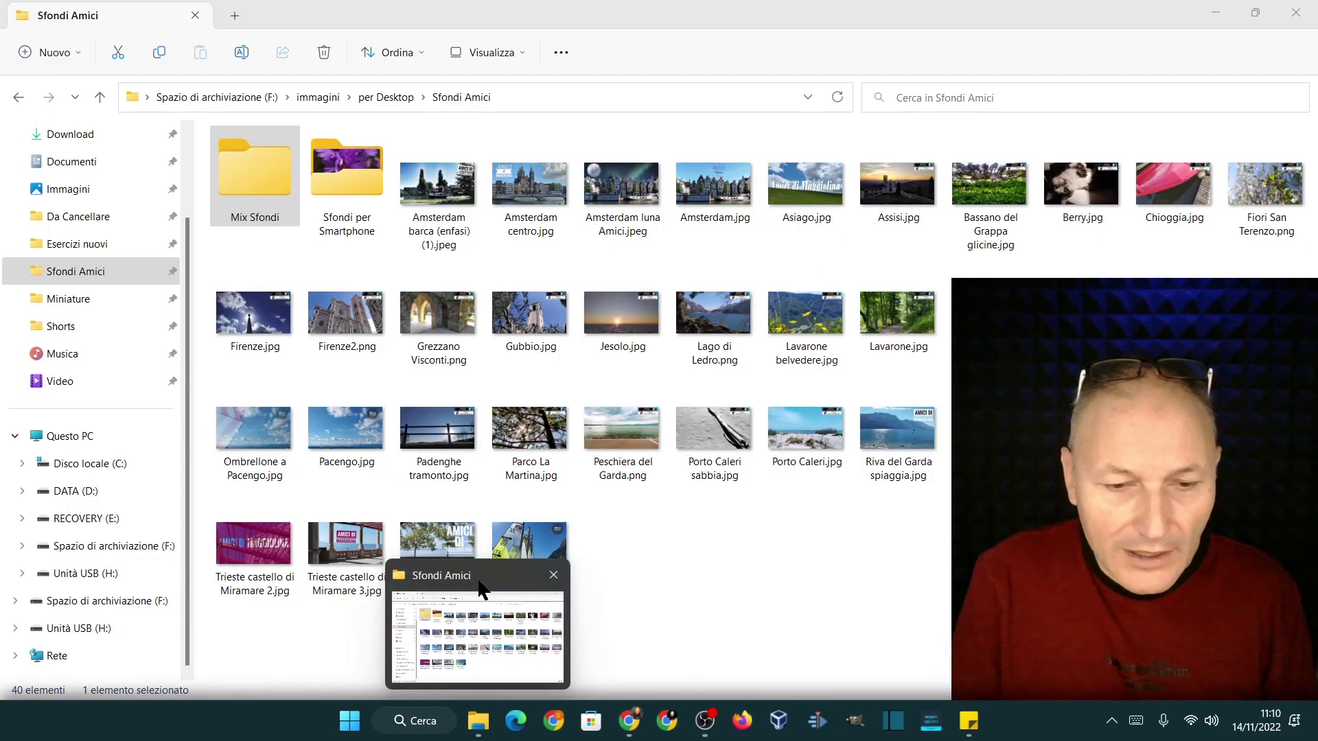
click(535, 606)
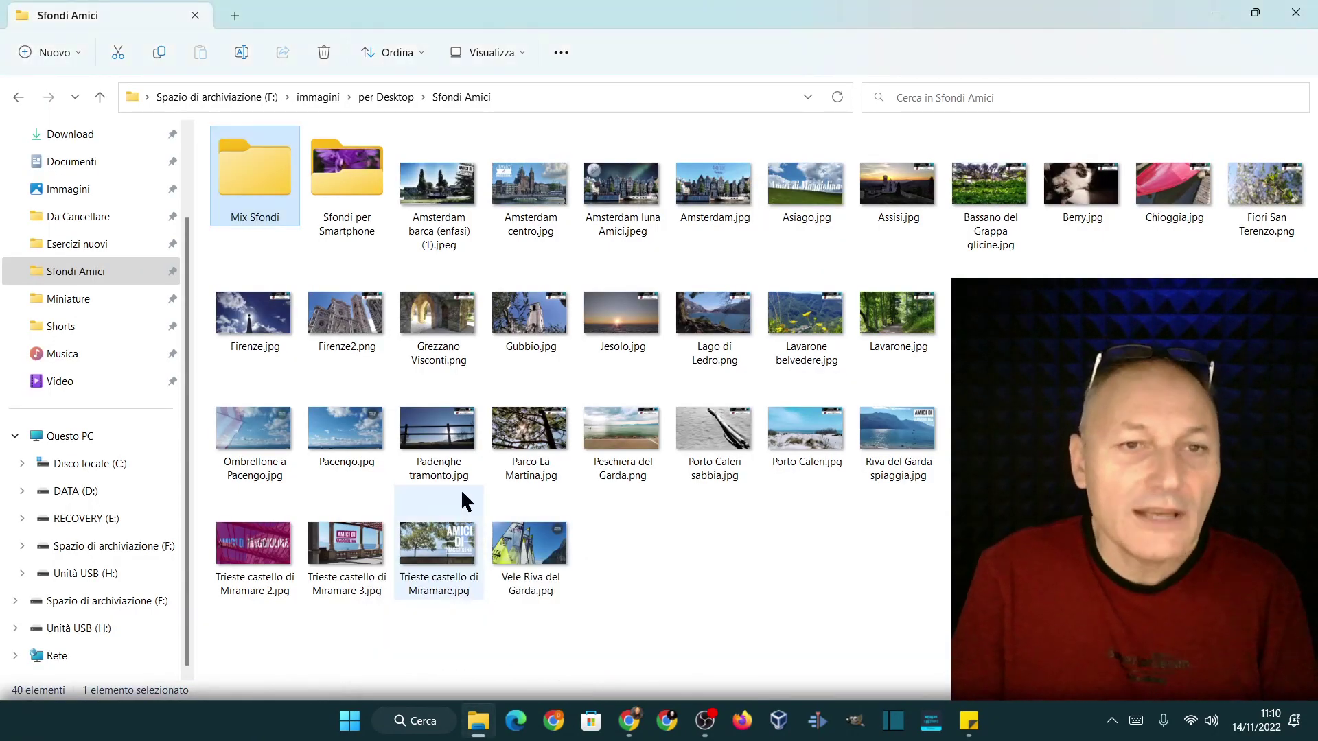
- Reopen the folder options, select "Apri cartelle in una sola finestra", apply the change and move the dialog toward the window's center
click(561, 55)
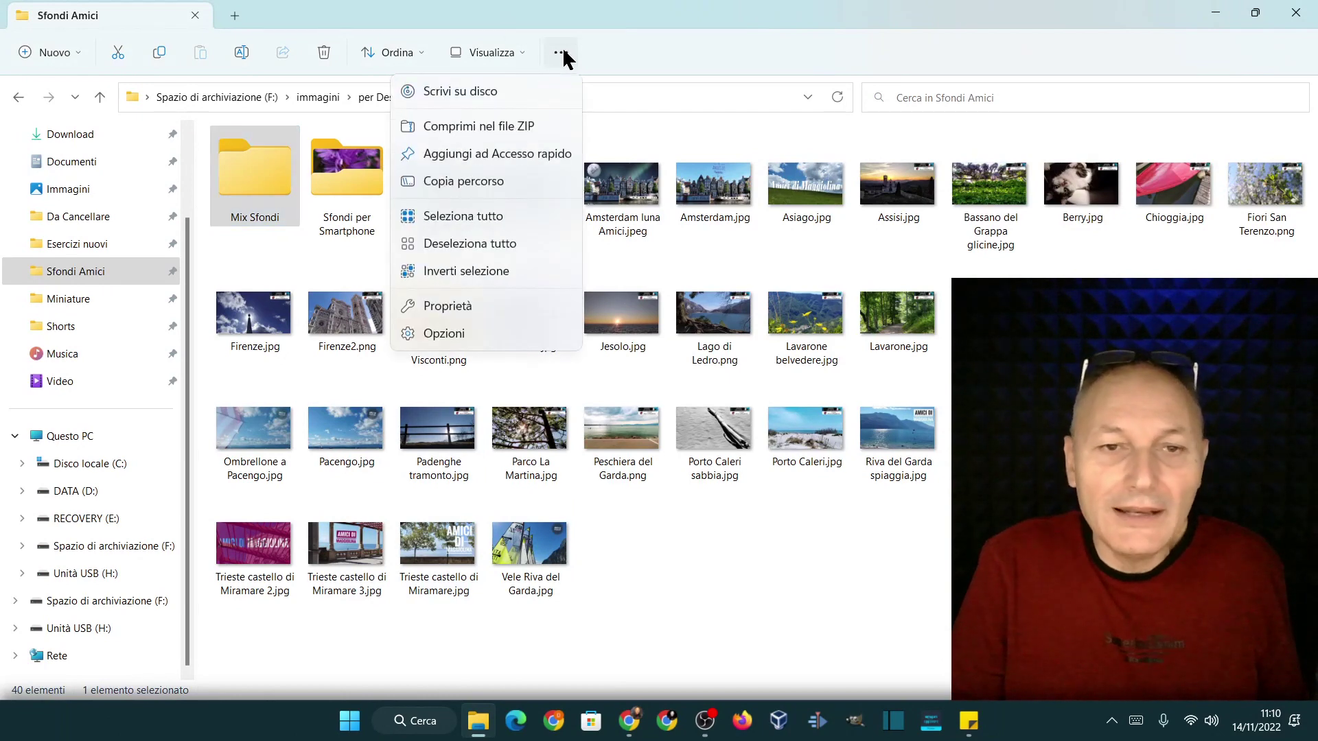
click(450, 333)
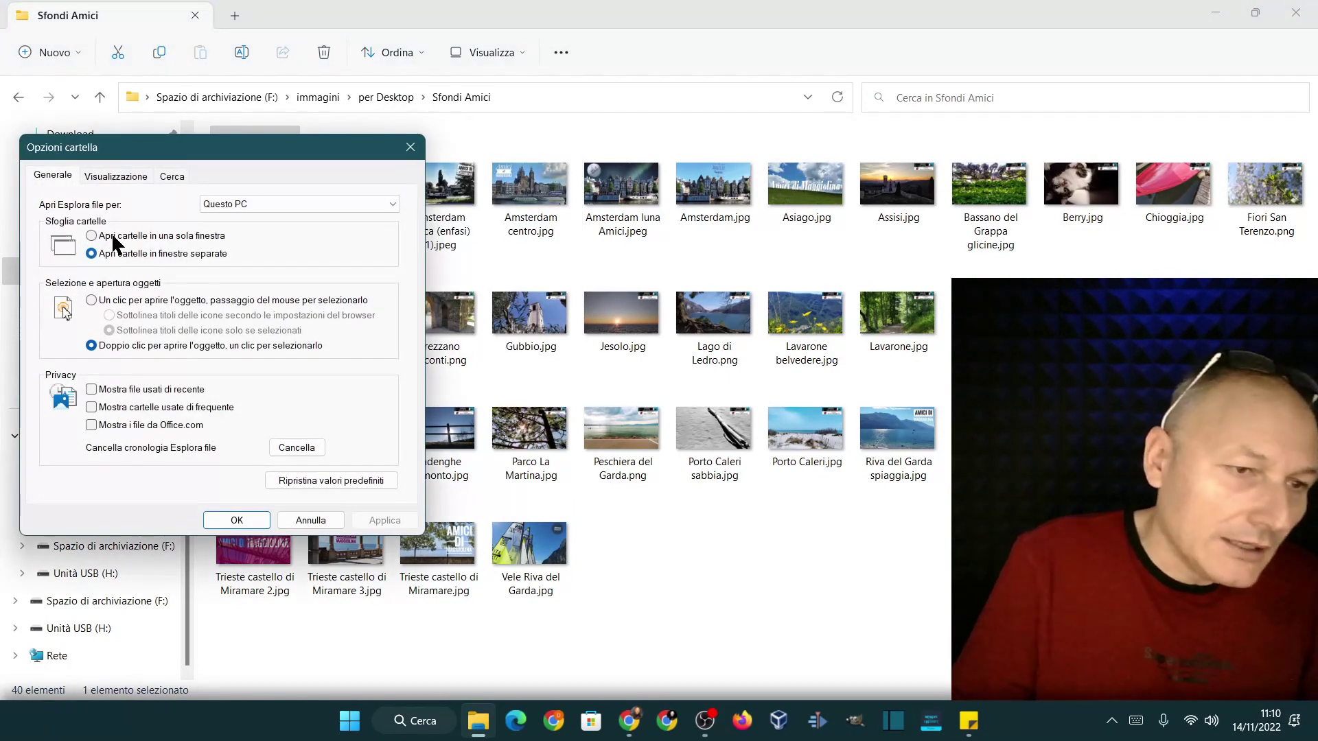
click(113, 232)
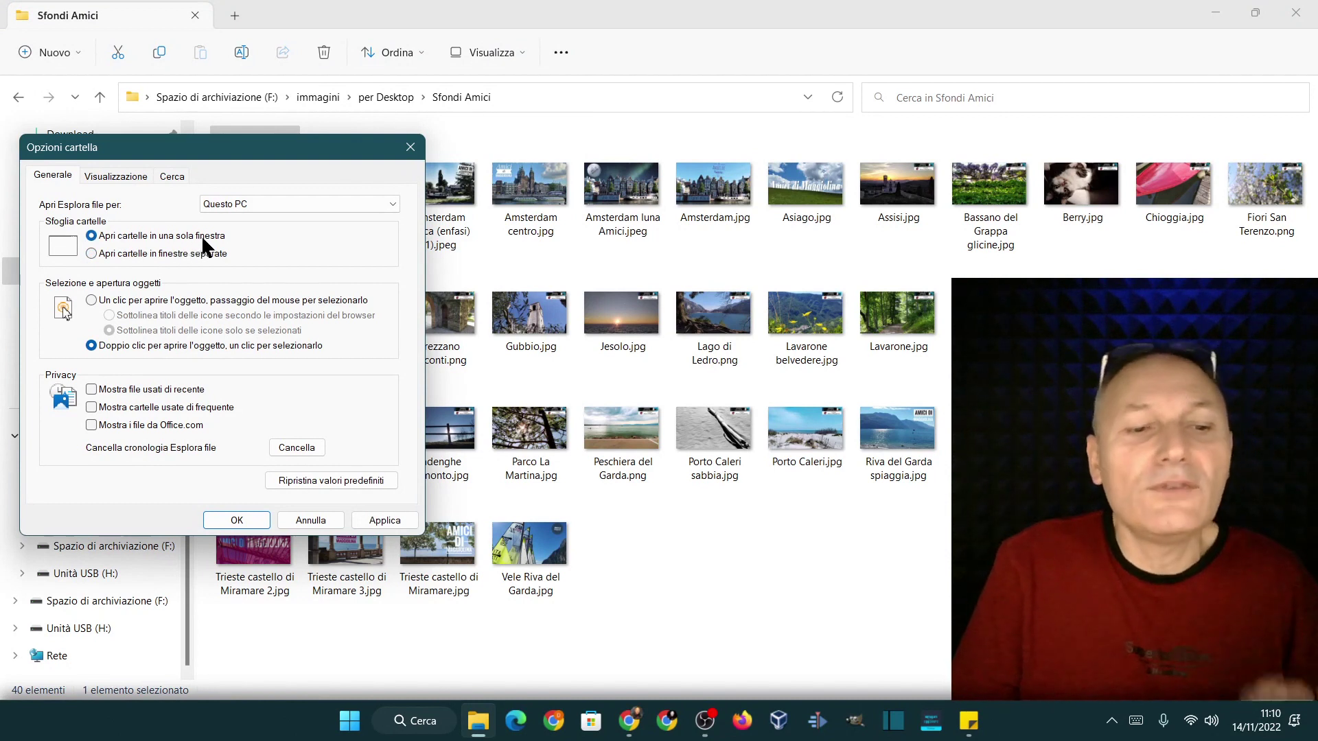
click(376, 517)
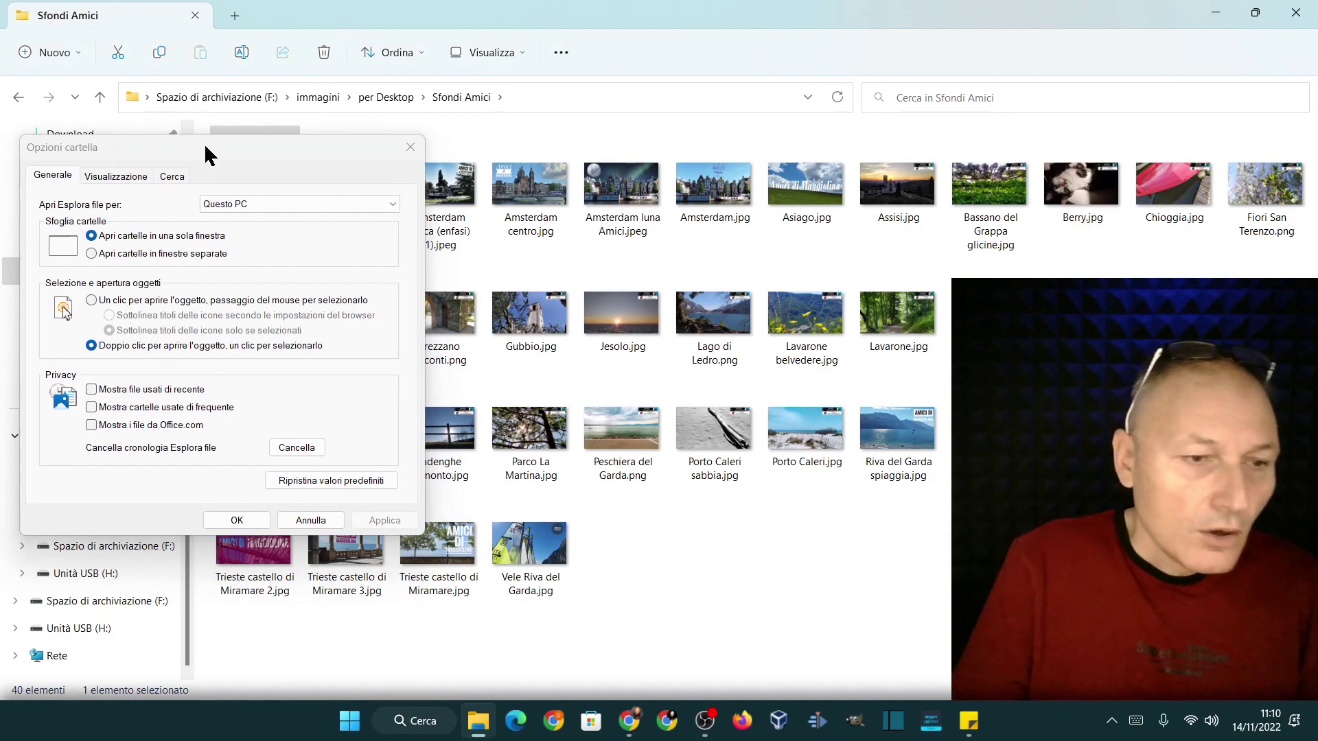
drag(205, 147, 539, 97)
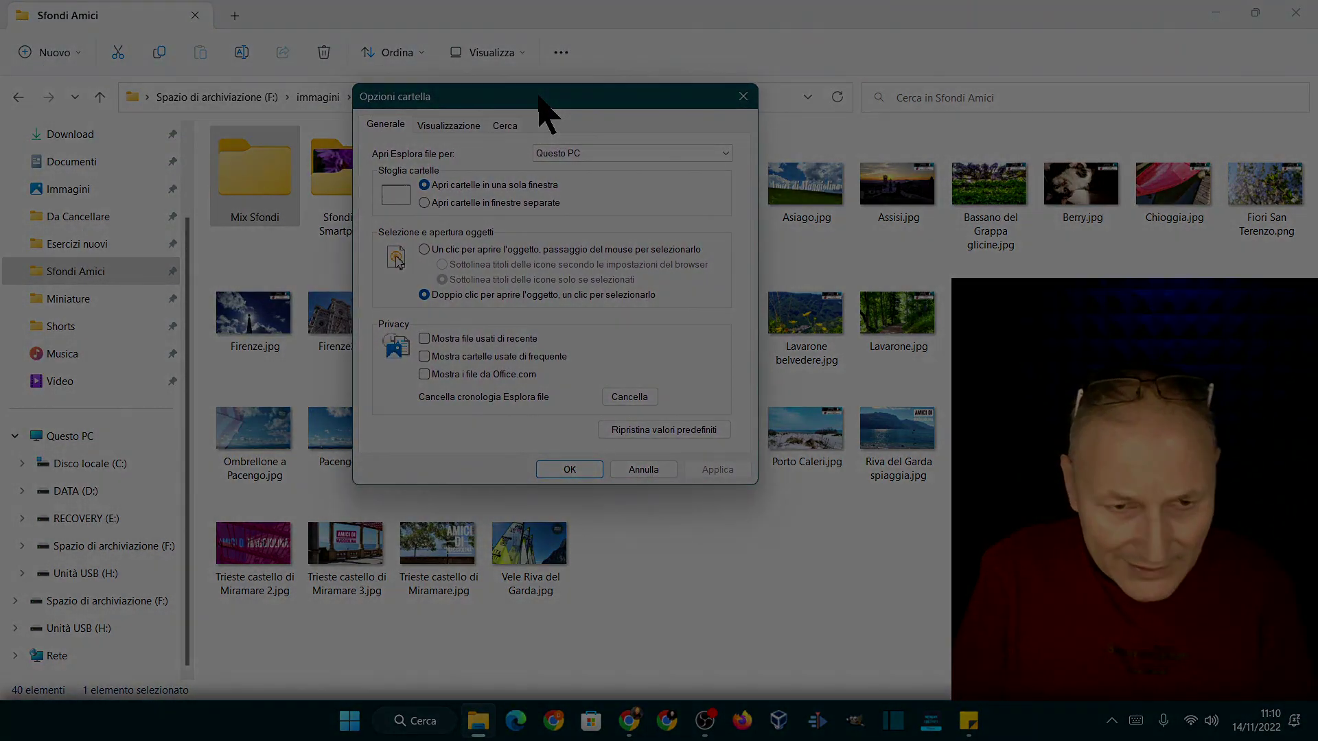